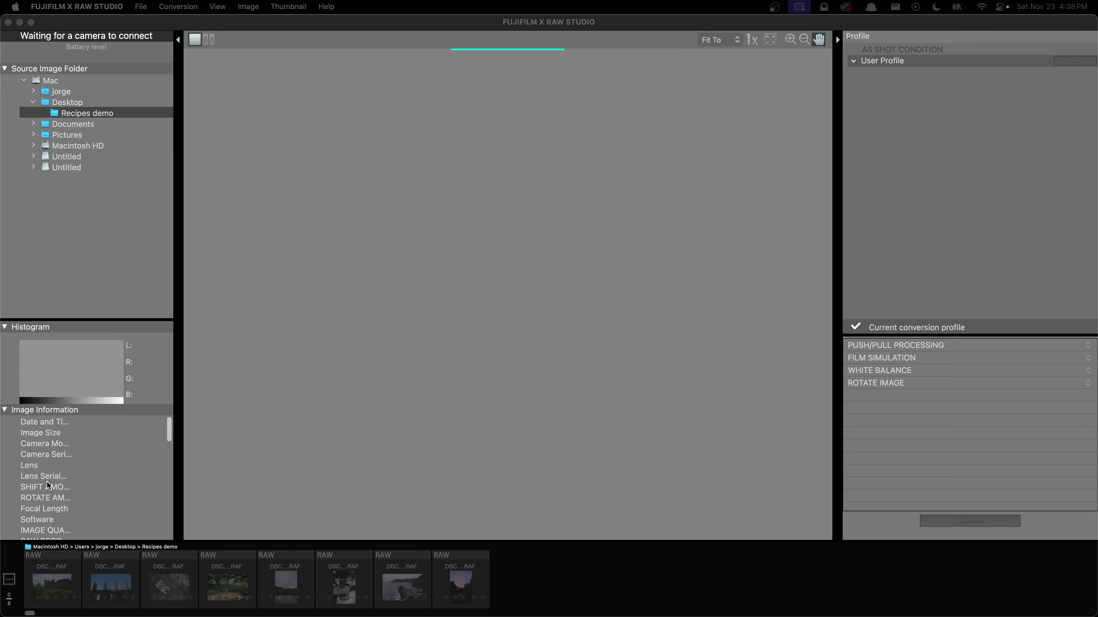
Apply the Portra 400 camera profile from CUSTOM 1 to DSCF7480.RAF and convert the photo.
left_click(120, 42)
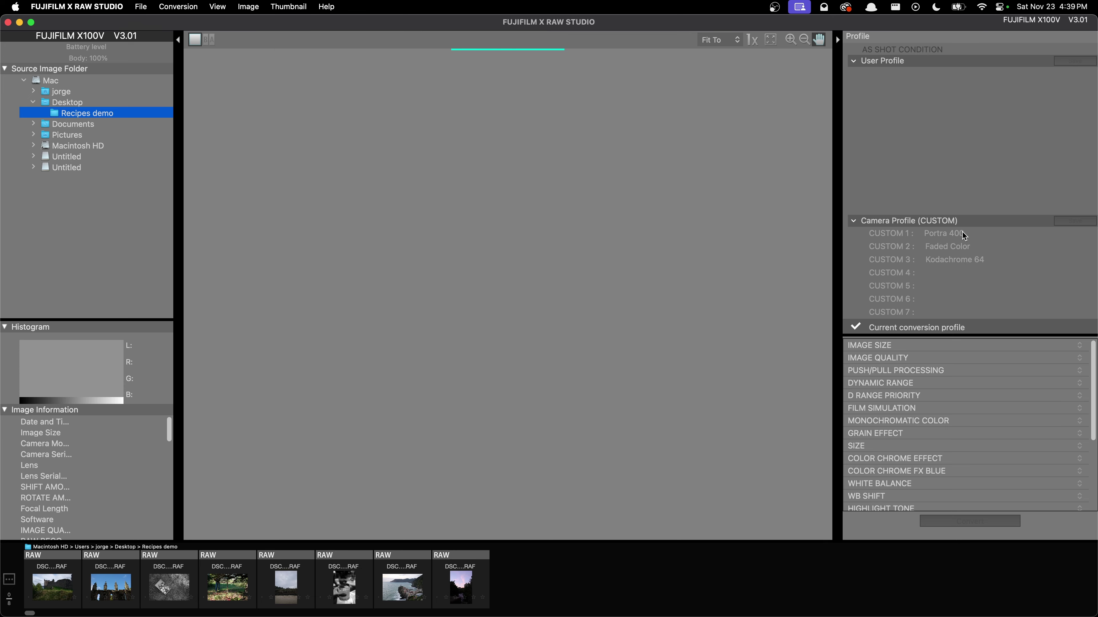
left_click(408, 591)
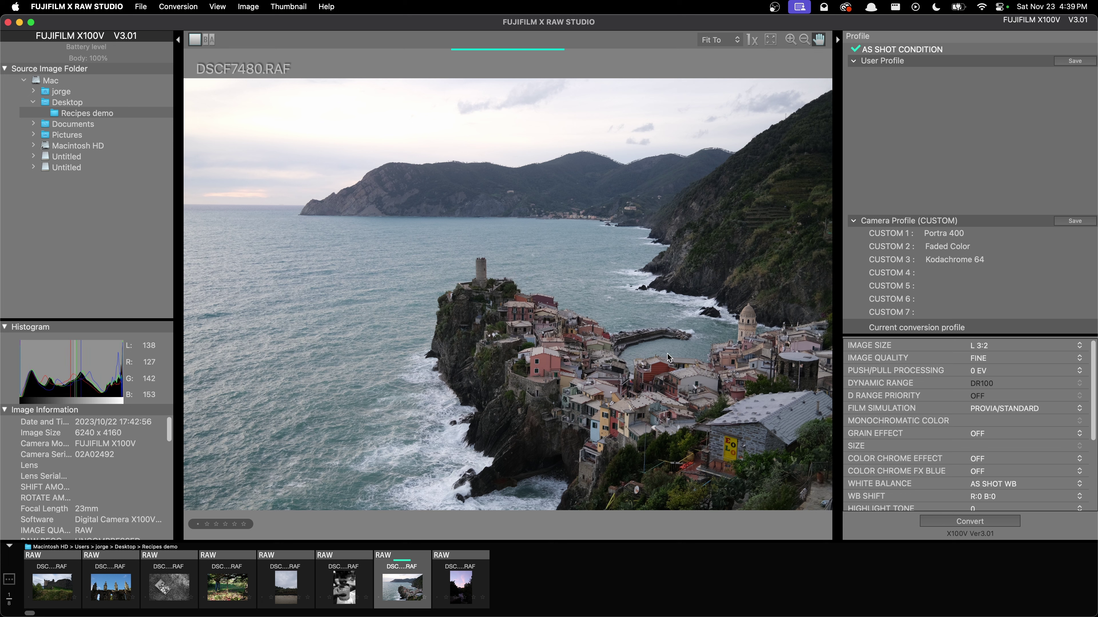
left_click(946, 234)
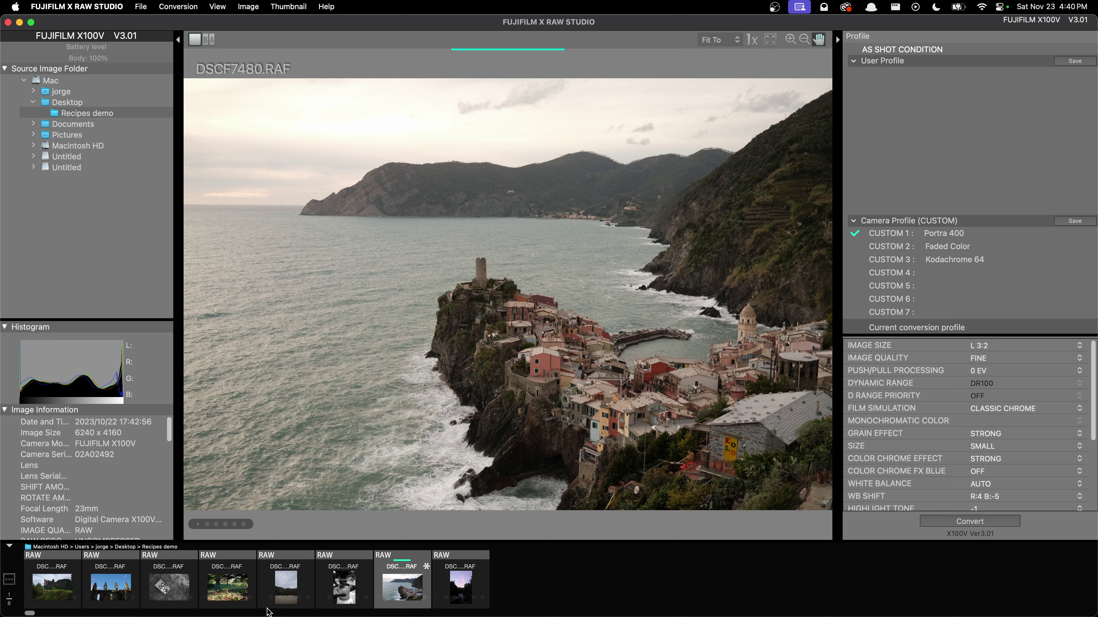
right_click(405, 589)
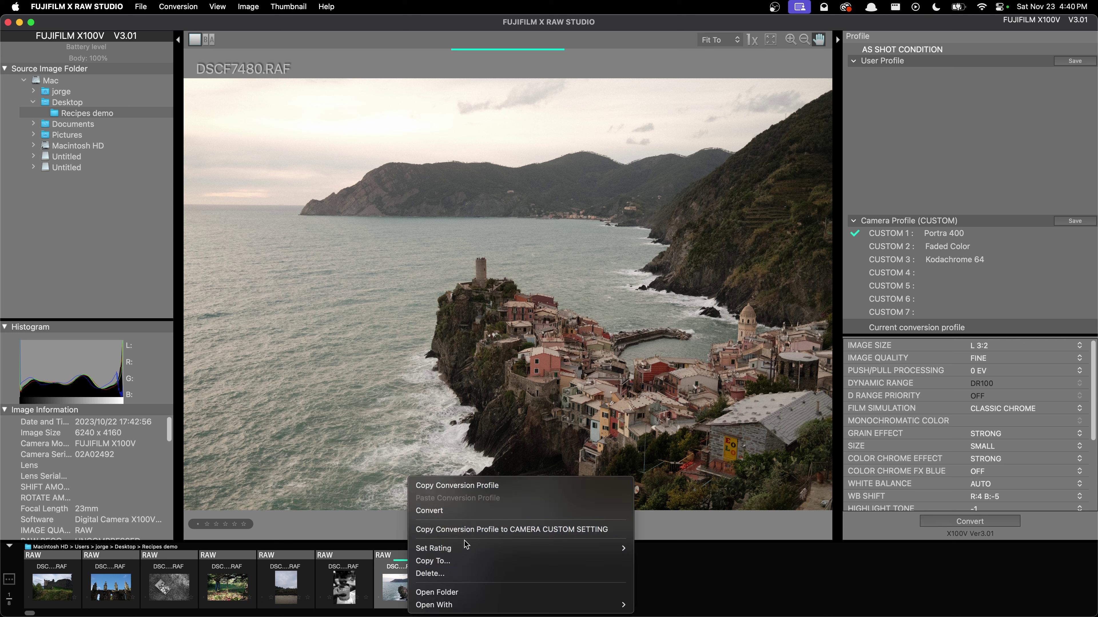
left_click(490, 515)
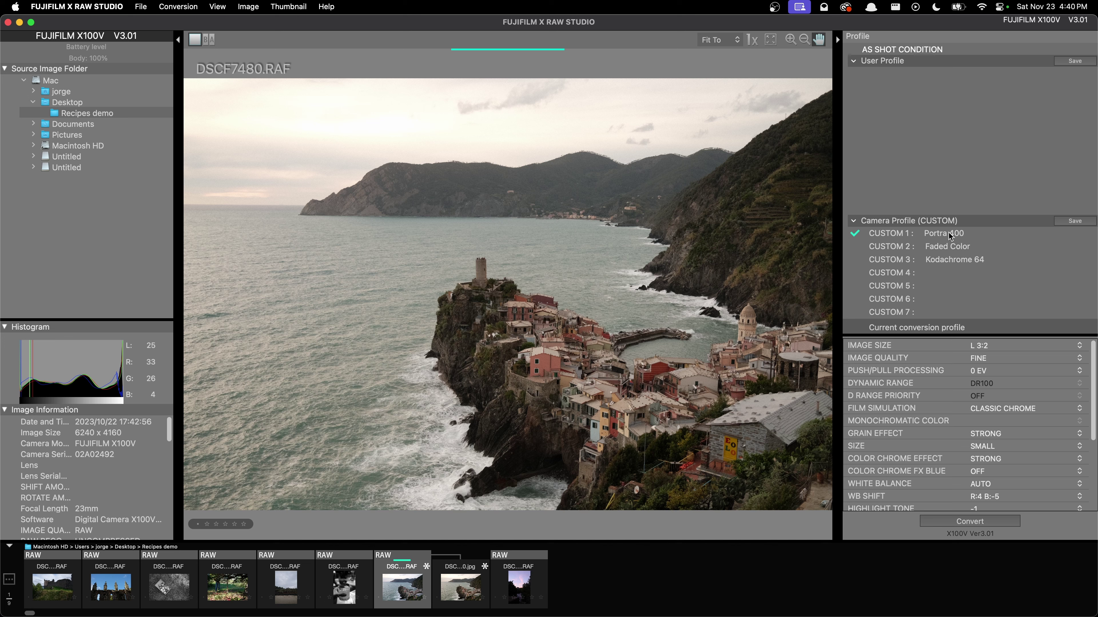
Apply the Kodachrome 64 camera profile from CUSTOM 3 to DSCF7480.RAF and convert the photo again.
left_click(968, 261)
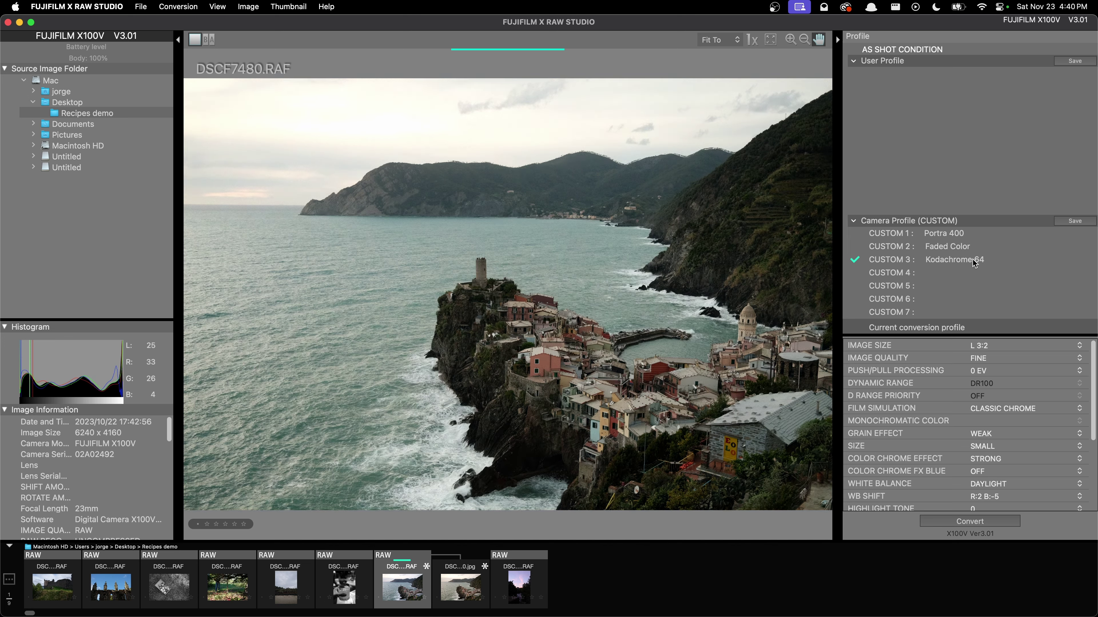
right_click(410, 588)
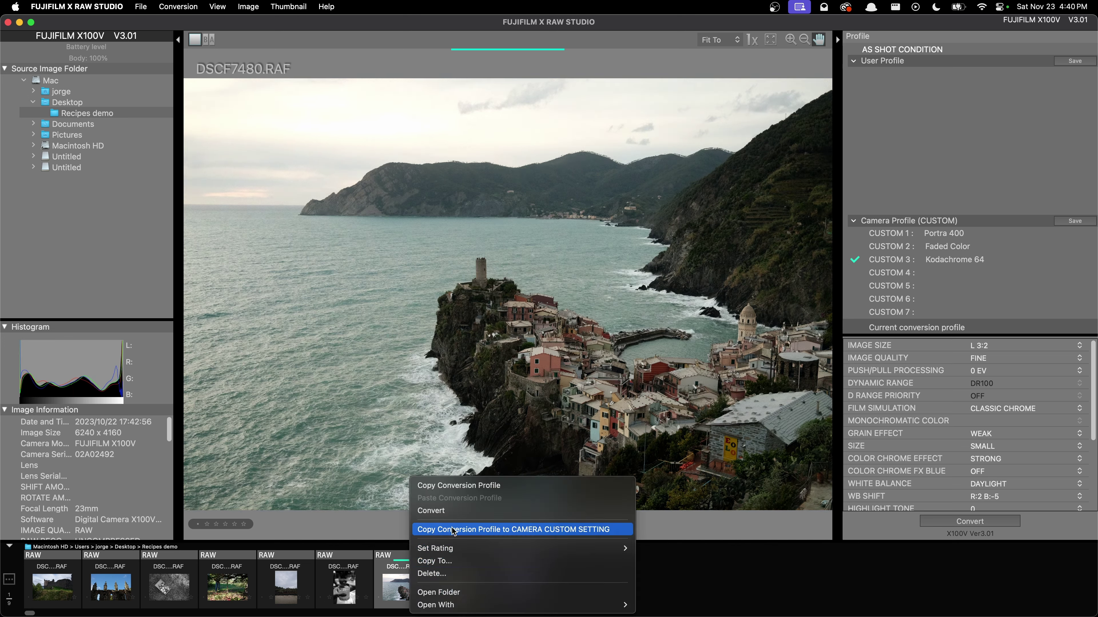
left_click(462, 512)
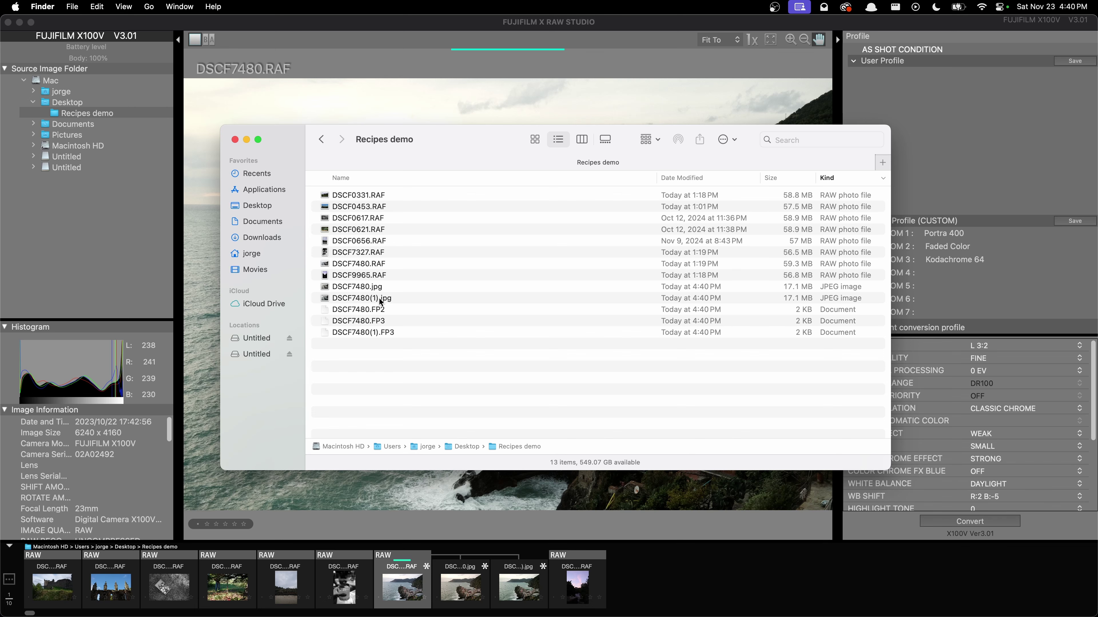
Compare the converted DSCF7480.jpg and DSCF7480(1).jpg by previewing them alternately in Finder, and return to FUJIFILM X RAW STUDIO.
left_click(380, 299)
left_click(381, 288)
left_click(380, 300)
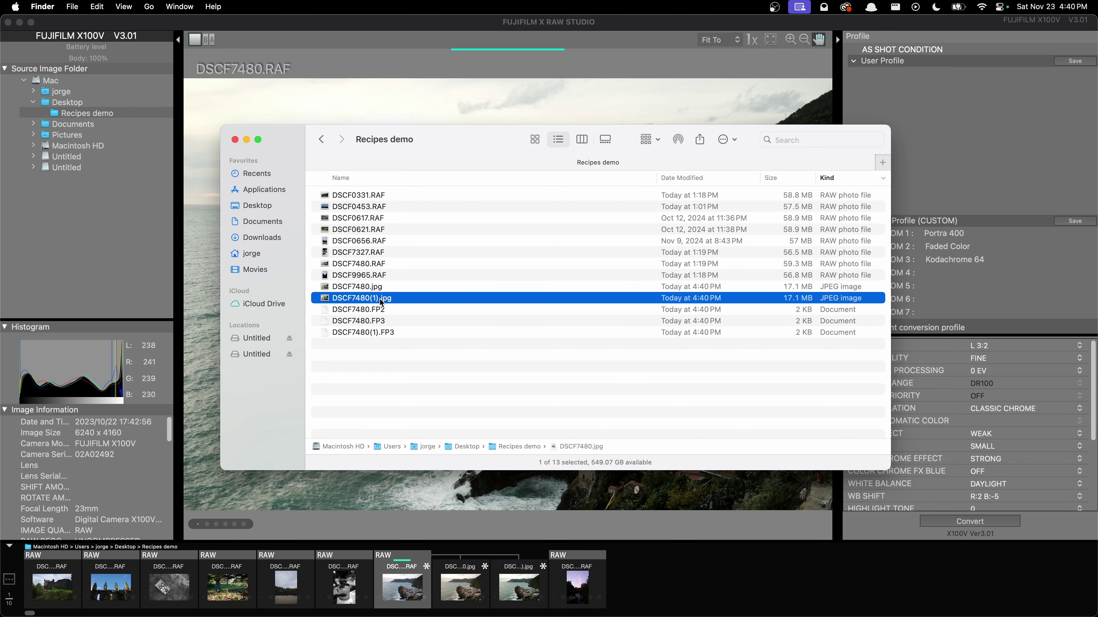
left_click(369, 288)
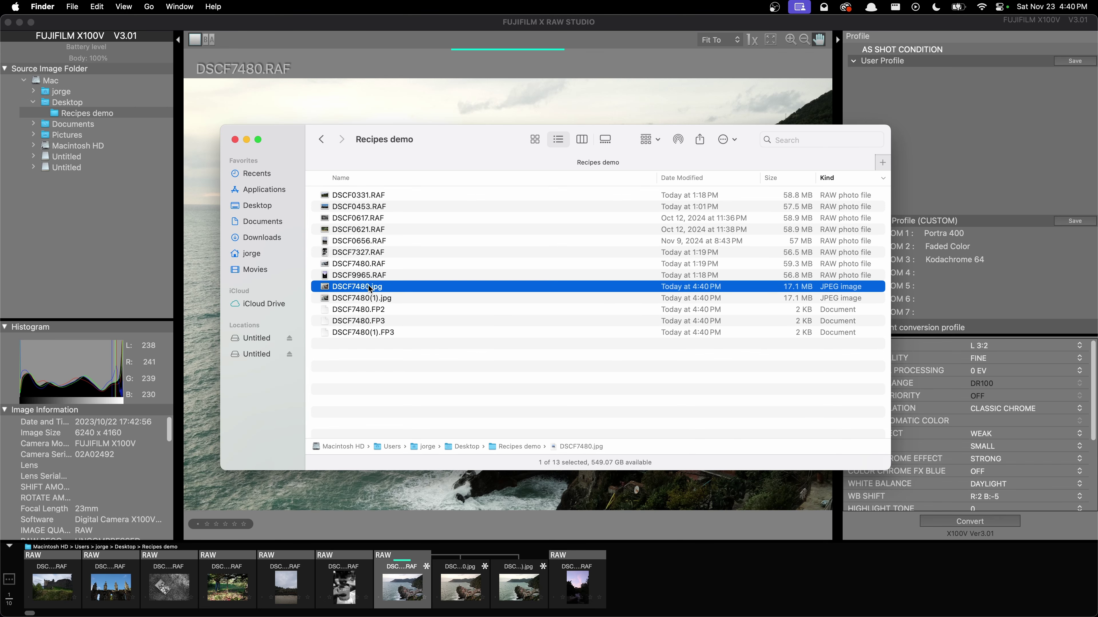
key("space")
key("Down")
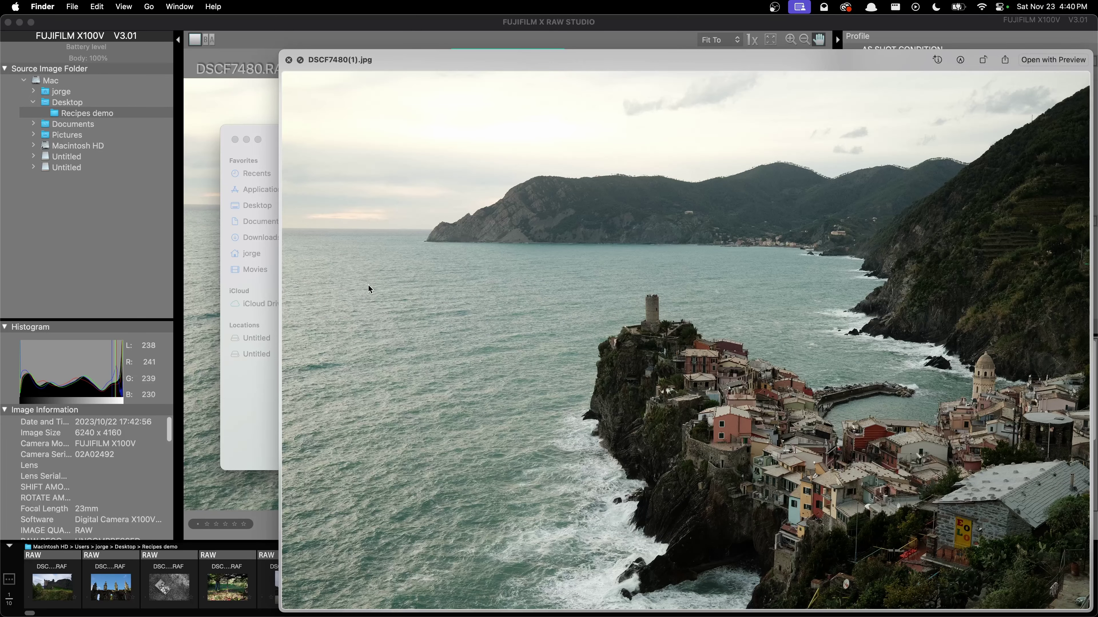
key("Up")
key("Down")
key("Up")
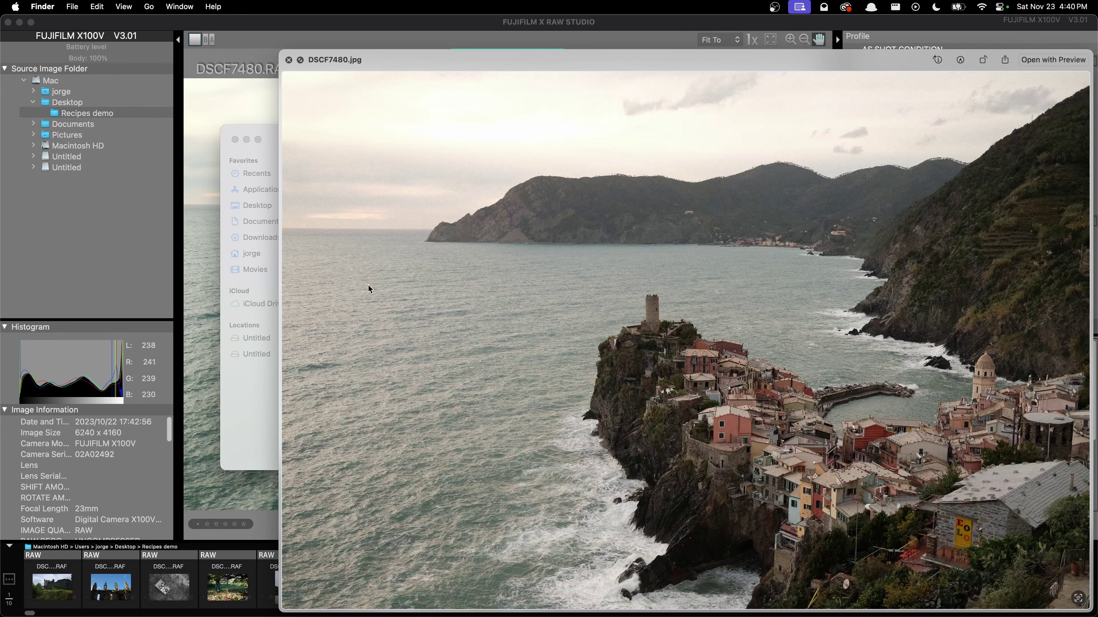
key("Down")
key("Up")
key("Down")
key("Up")
key("Down")
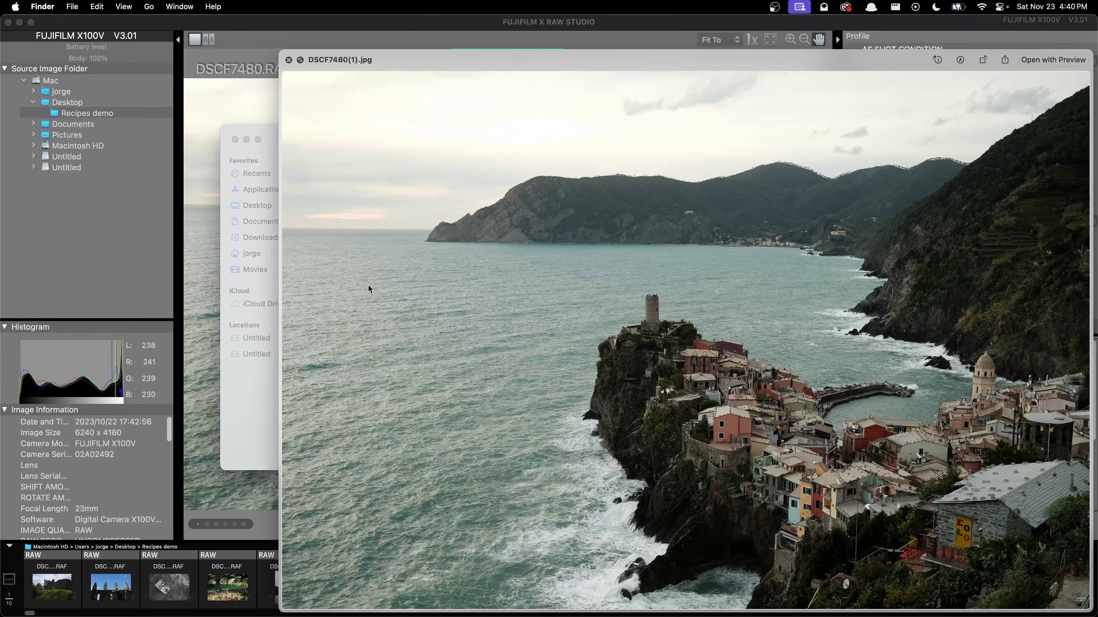
key("space")
left_click(906, 290)
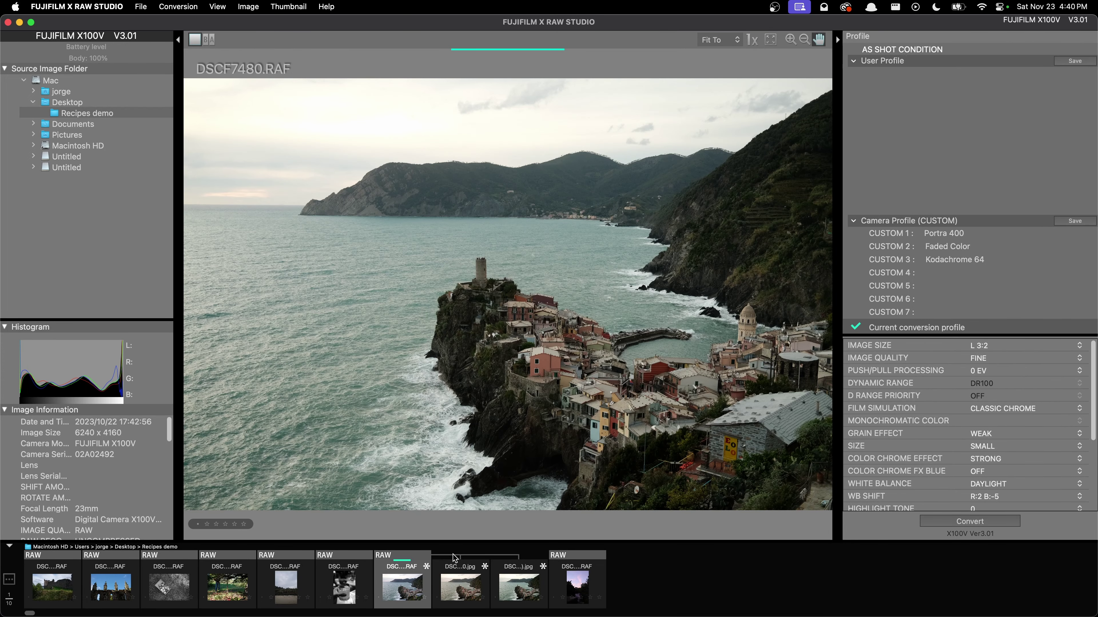
Apply the Faded Color camera profile from CUSTOM 2 to DSCF7480.RAF and widen the profile pane.
left_click(901, 274)
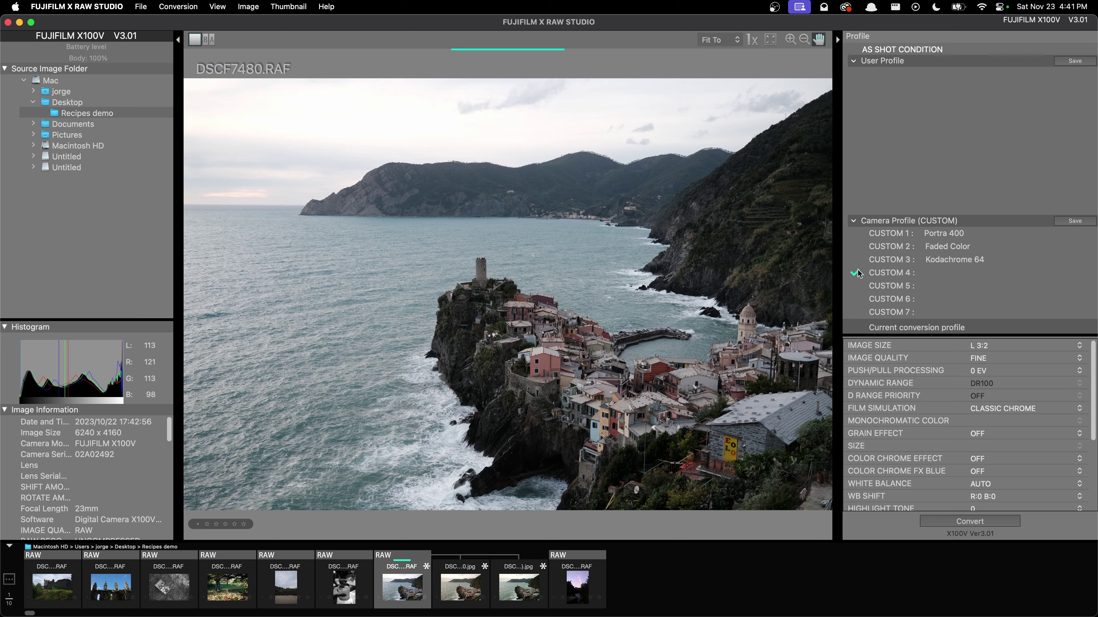
left_click(944, 249)
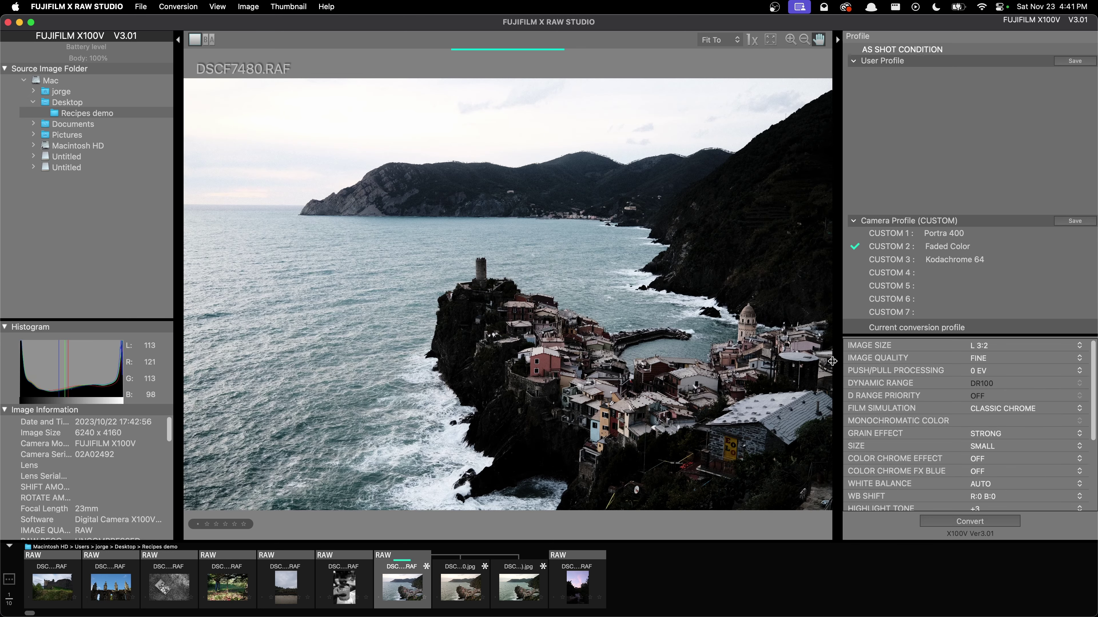
left_click_drag(835, 363, 781, 365)
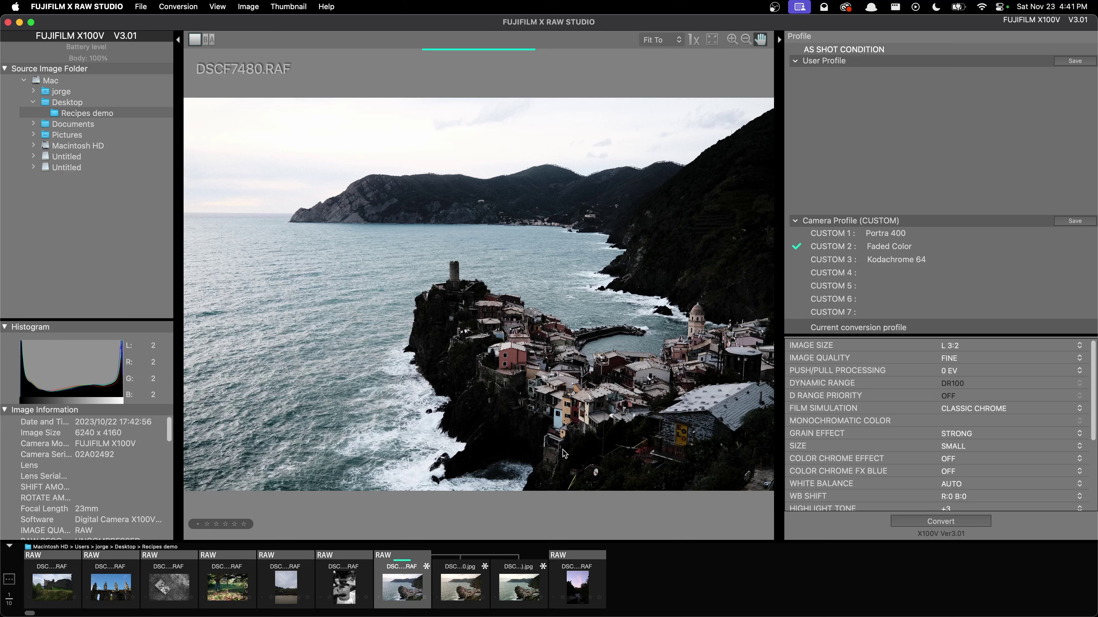
Review the Faded Color settings and set the shadow tone to -1.
scroll(949, 439, "down", 1)
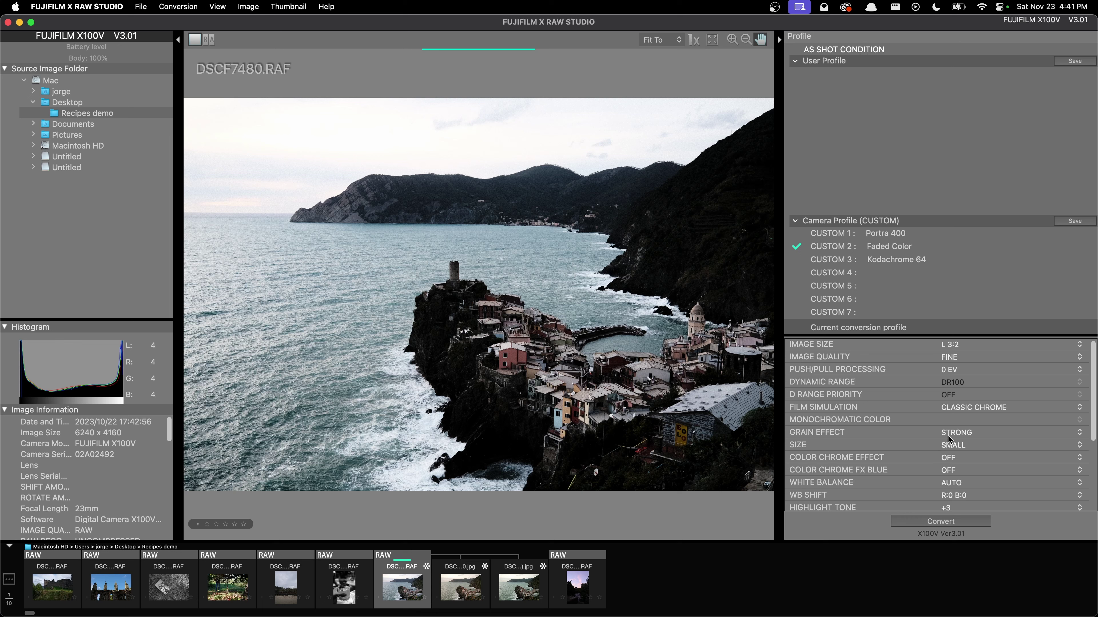
scroll(959, 450, "down", 9)
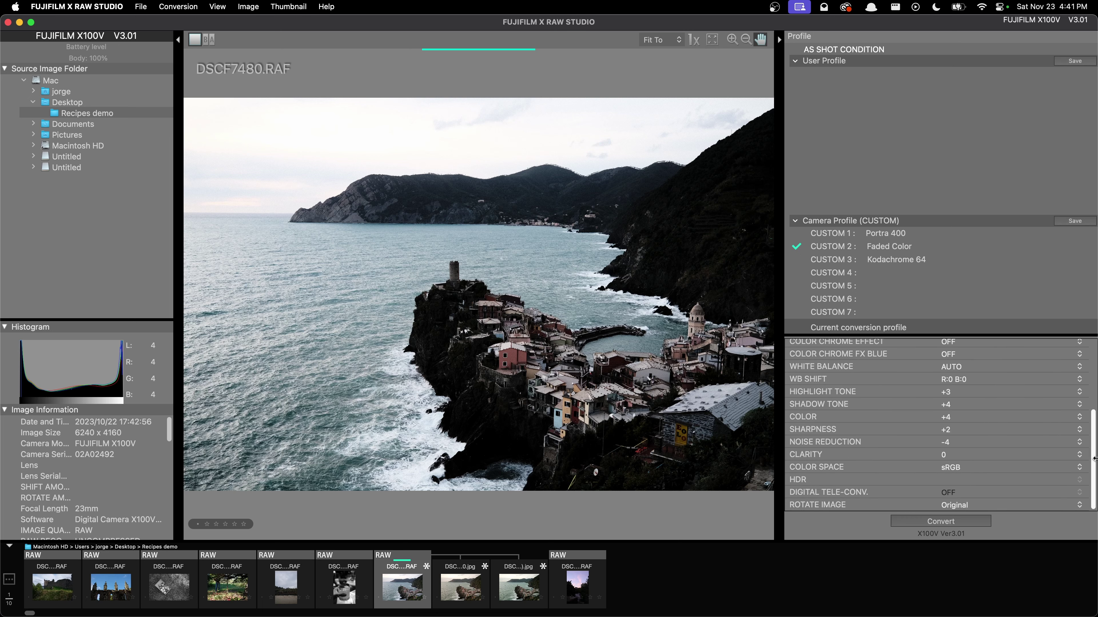
scroll(994, 432, "up", 9)
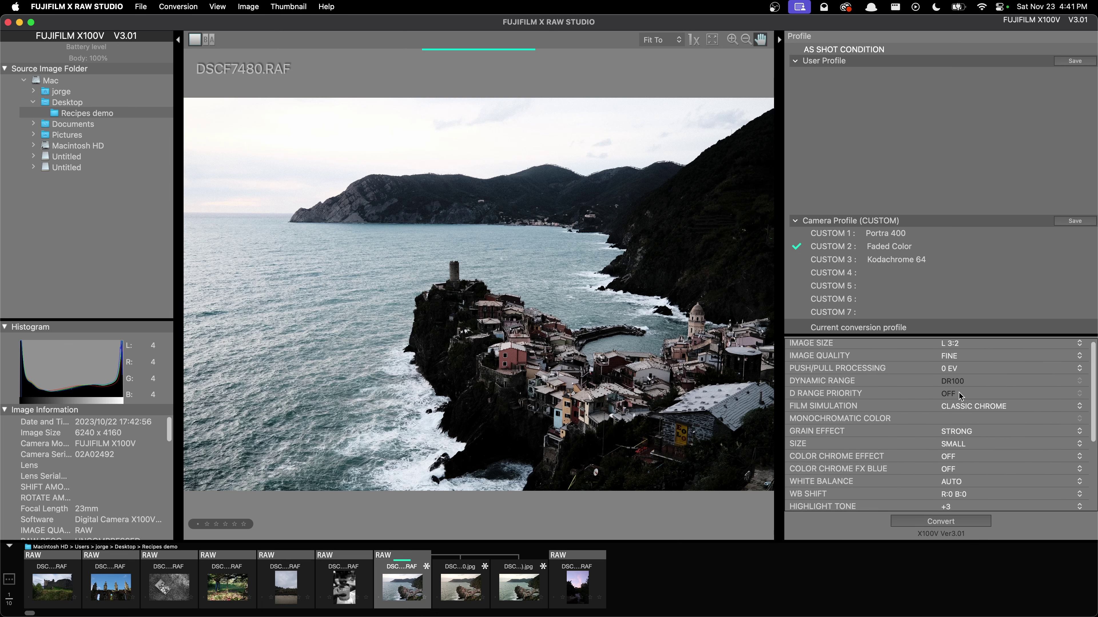
scroll(959, 395, "down", 3)
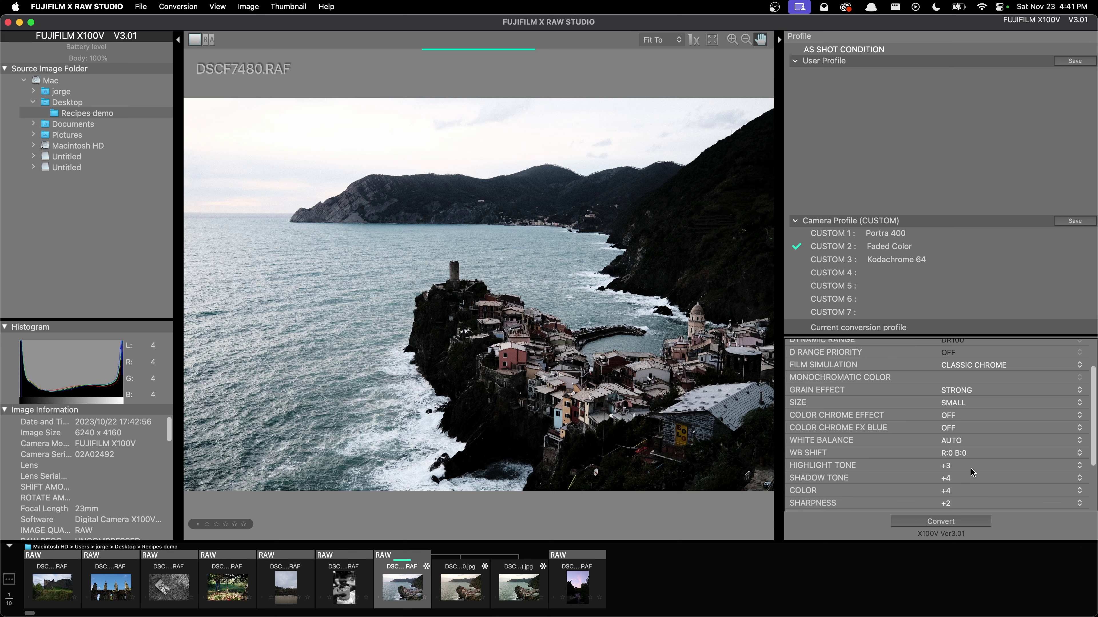
scroll(970, 474, "down", 5)
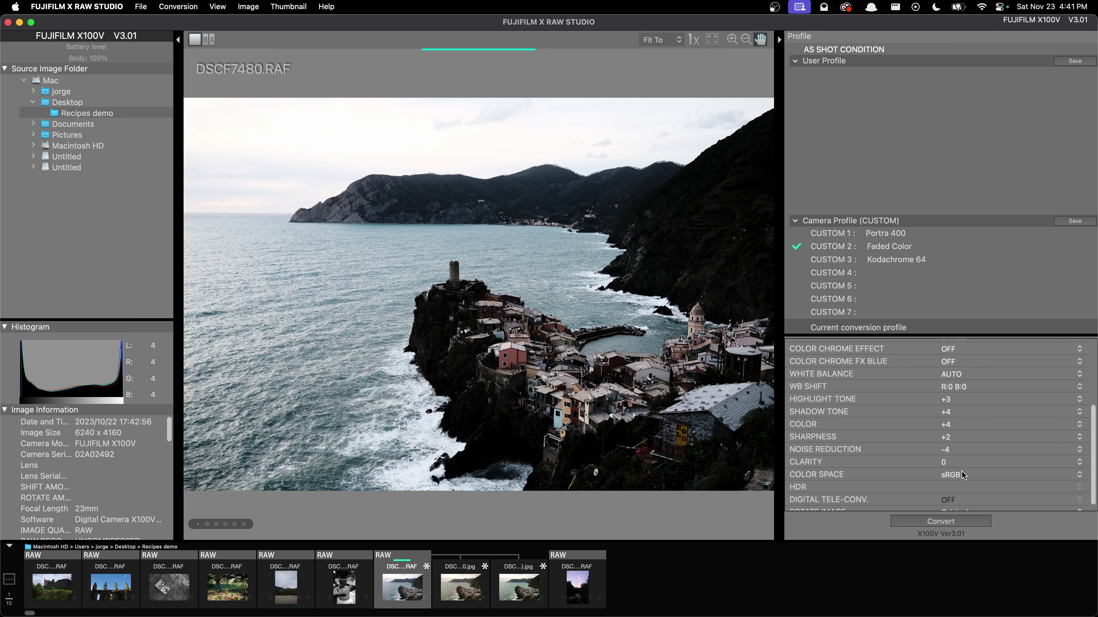
scroll(962, 475, "down", 1)
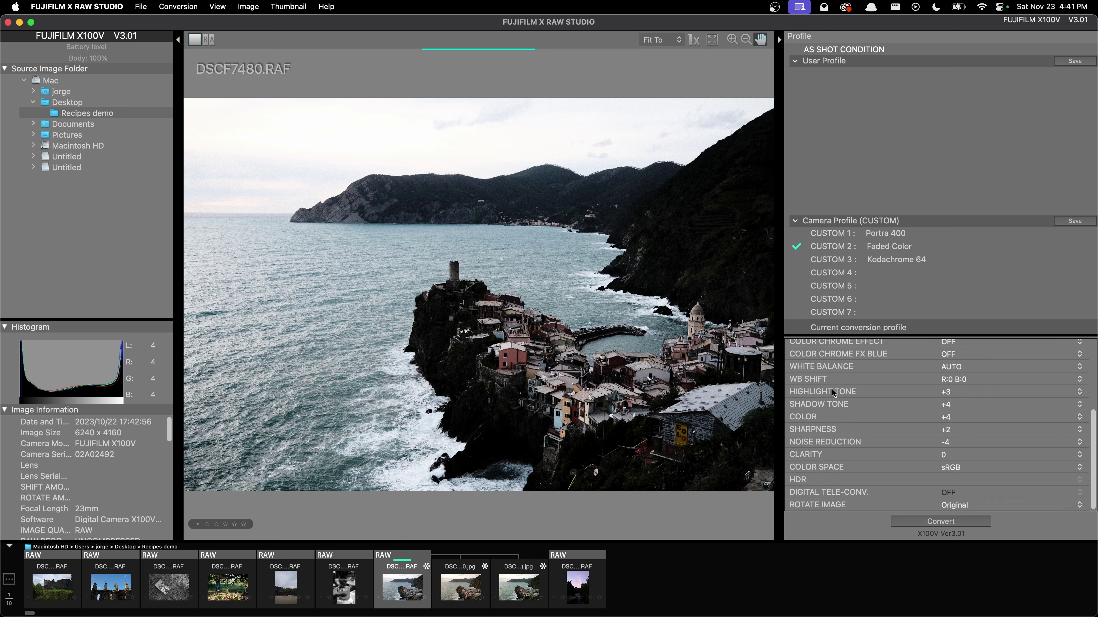
left_click(952, 405)
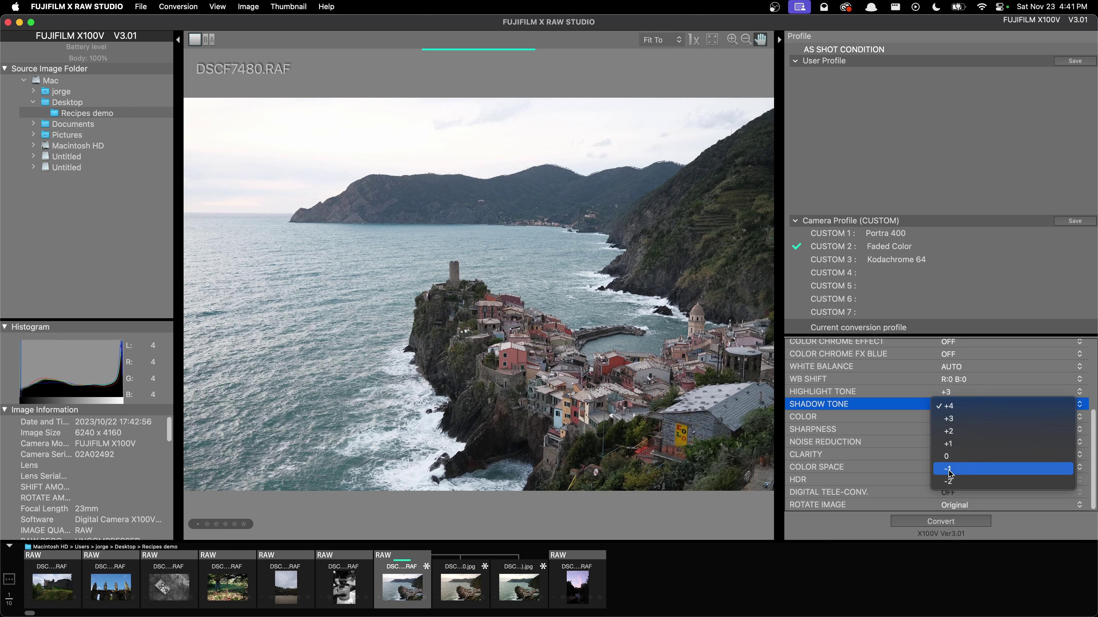
left_click(949, 474)
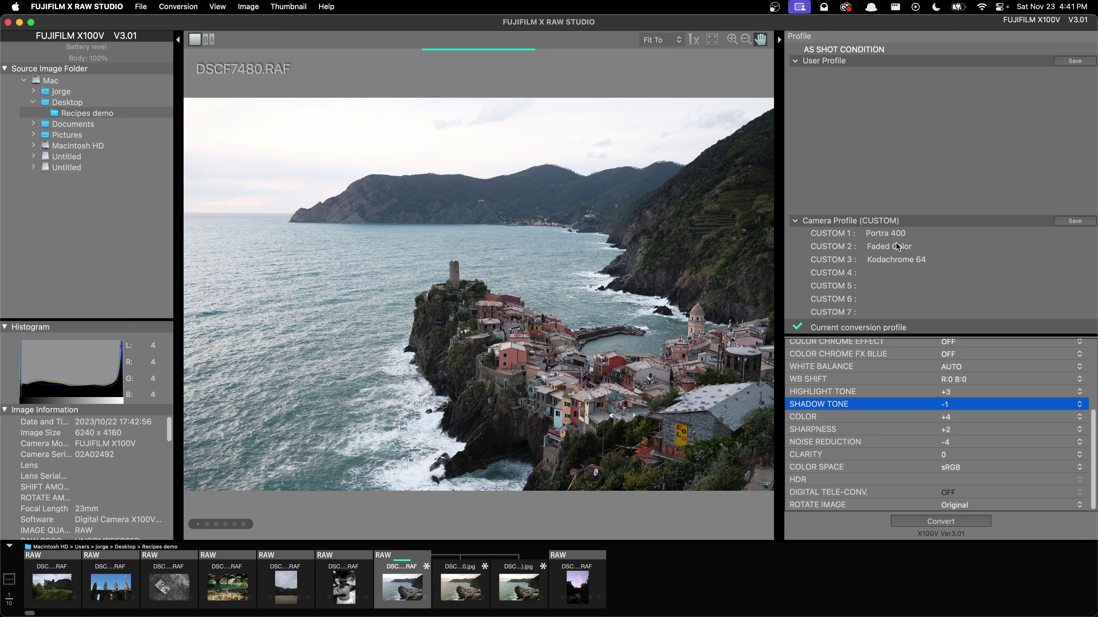
Save the modified settings to the camera's CUSTOM 2 slot under the name Faded Color.
left_click(1071, 222)
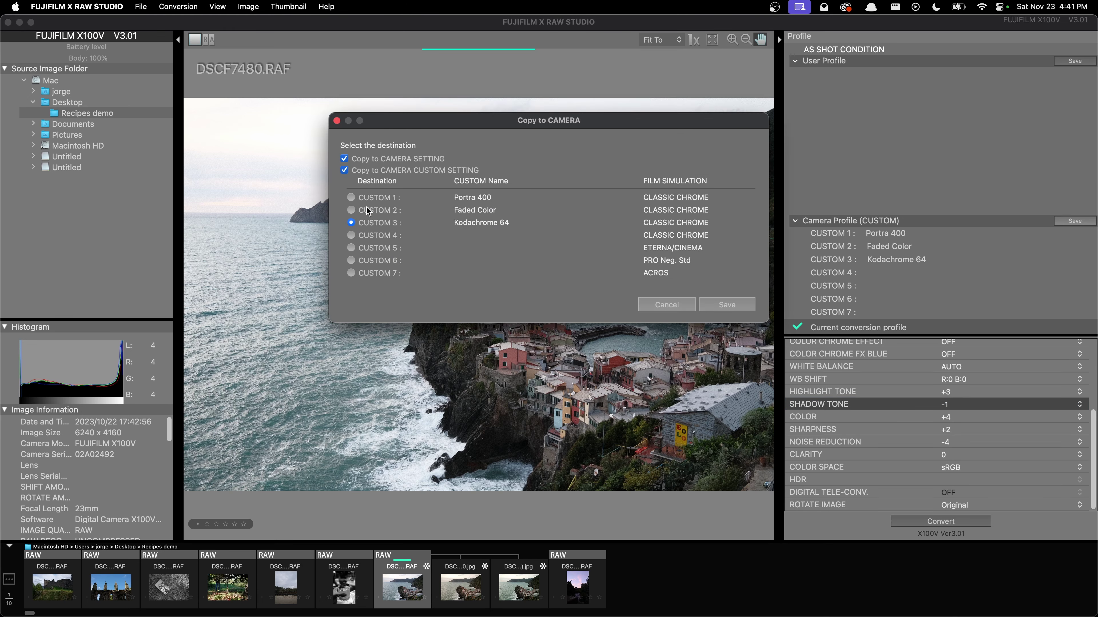
left_click(351, 211)
left_click(710, 307)
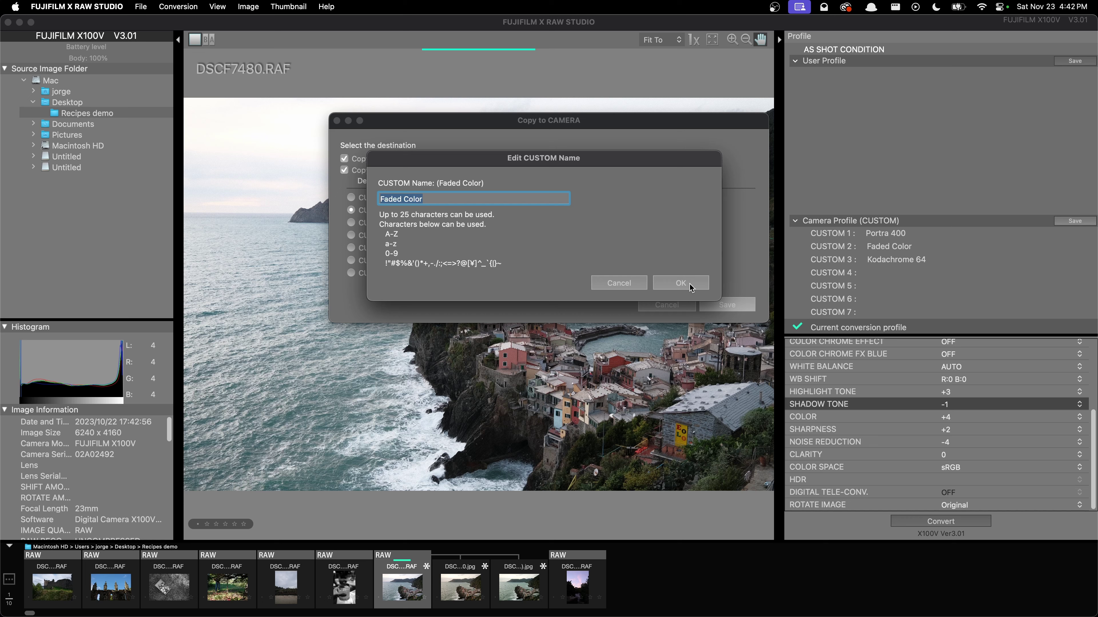
left_click(691, 287)
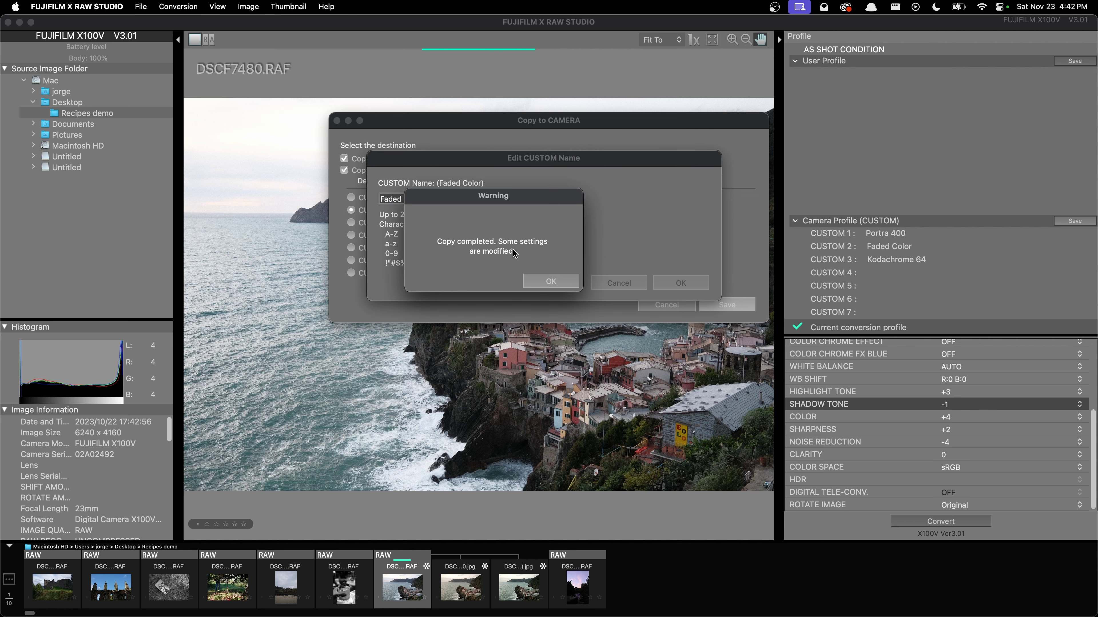
left_click(550, 281)
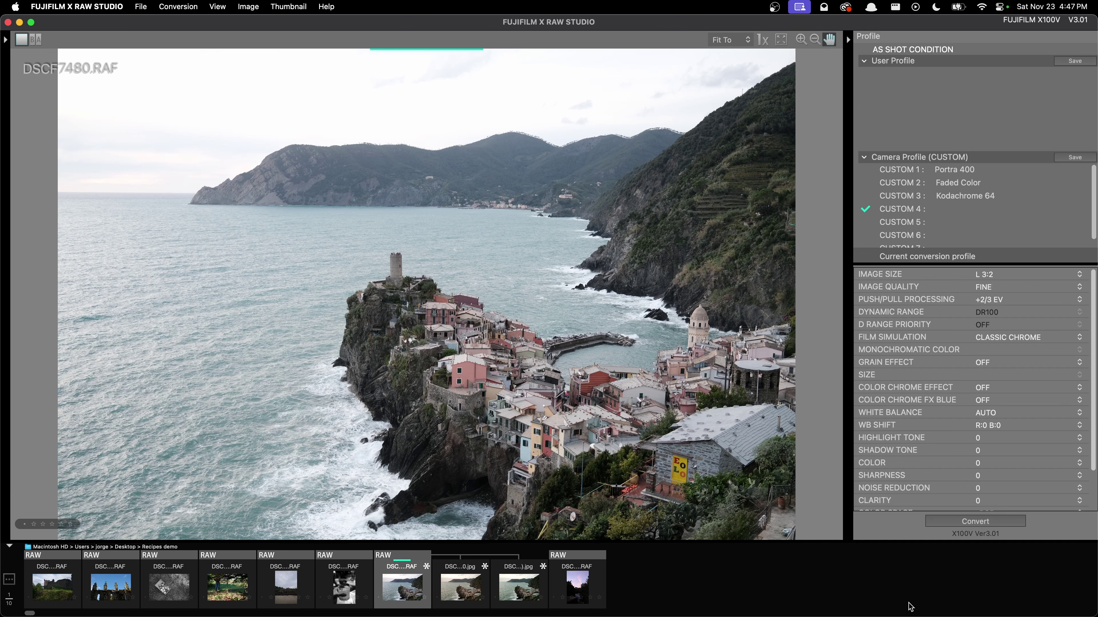
Narrow the RAW STUDIO window to fit beside Chrome and bring up the Eterna v2 recipe settings on fujixweekly.com.
left_click(911, 606)
left_click_drag(1095, 568, 672, 576)
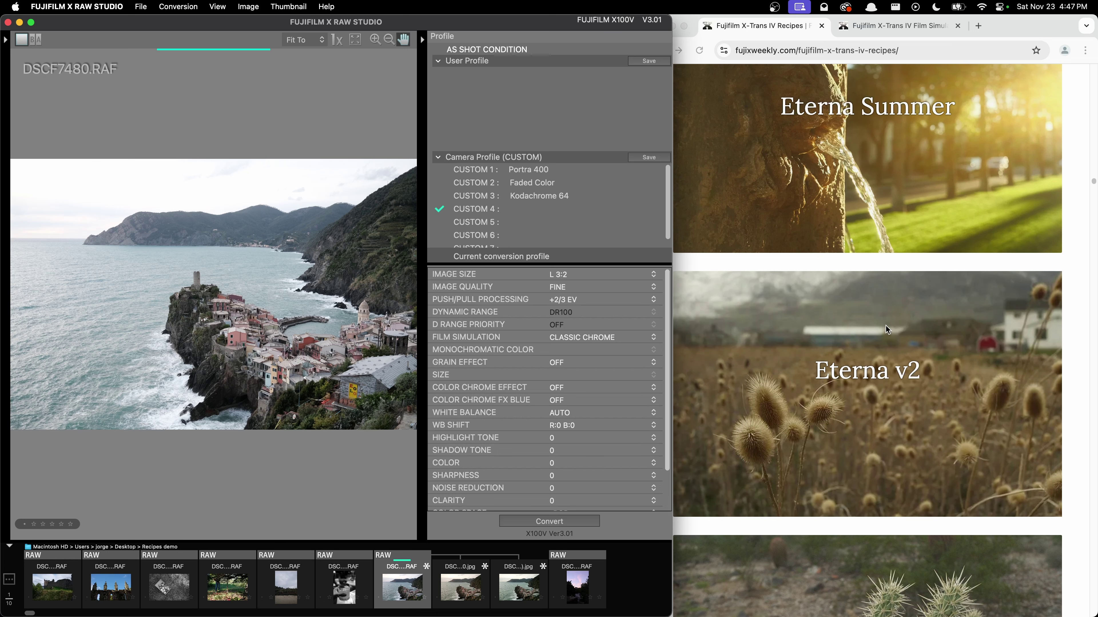
left_click(834, 270)
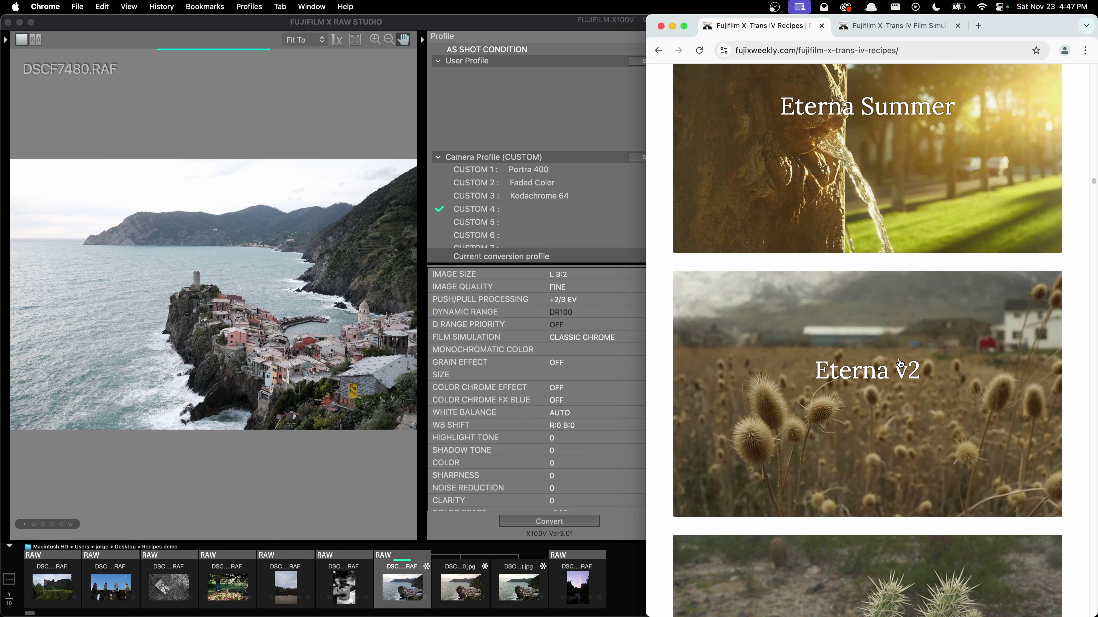
key("ctrl+Tab")
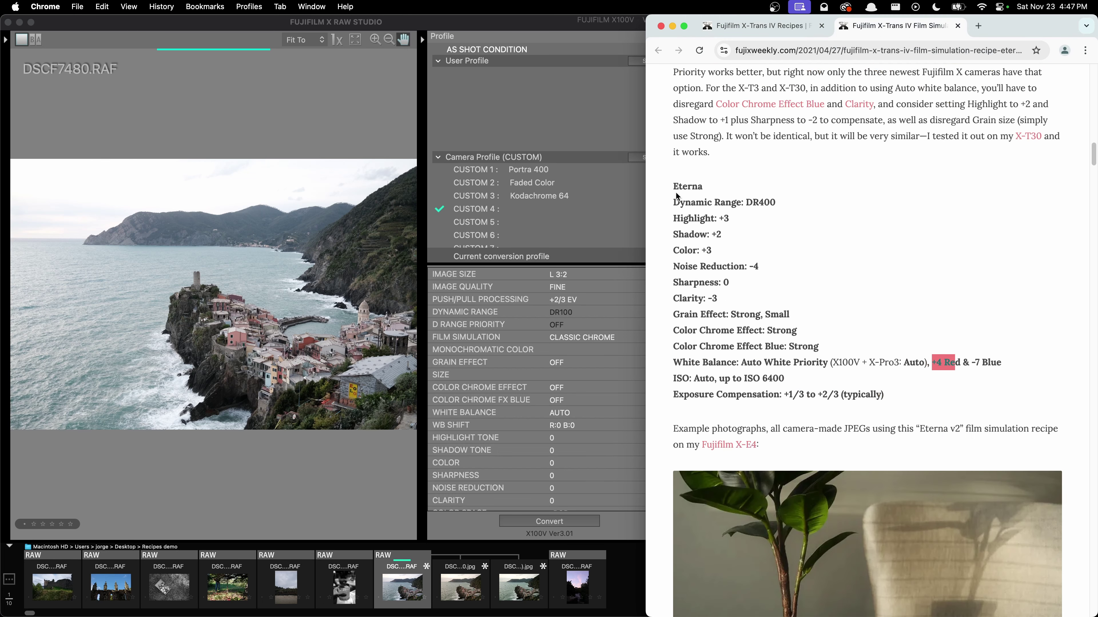
left_click_drag(675, 186, 901, 402)
left_click(903, 400)
Switch back to FUJIFILM X RAW STUDIO, reveal the camera slots through CUSTOM 7, and narrow the window slightly to clear the recipe text.
left_click(580, 161)
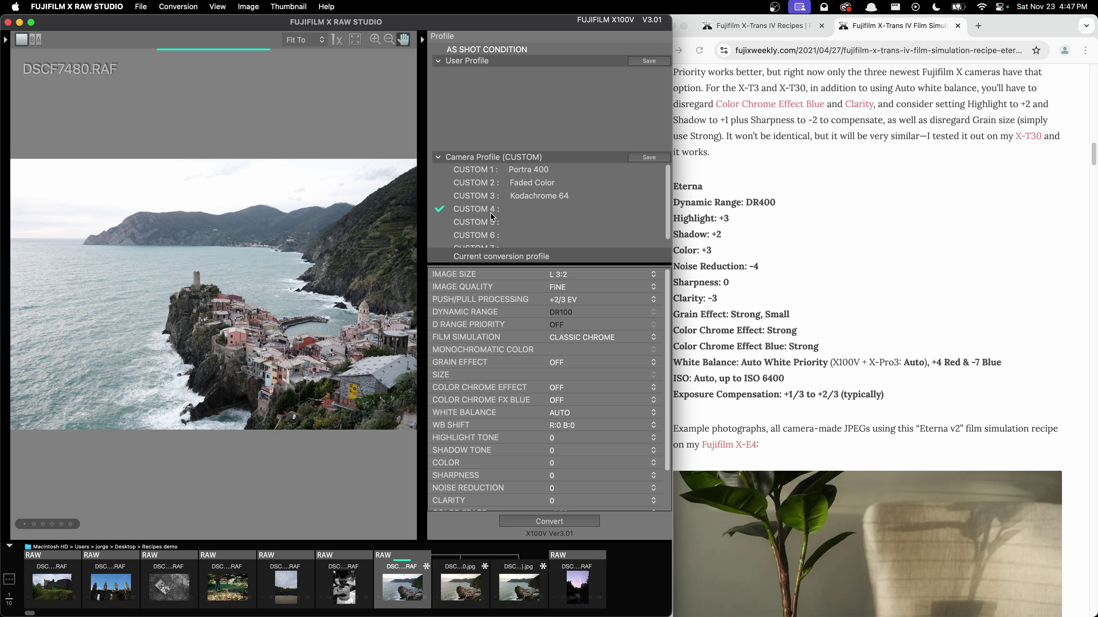
scroll(495, 216, "down", 1)
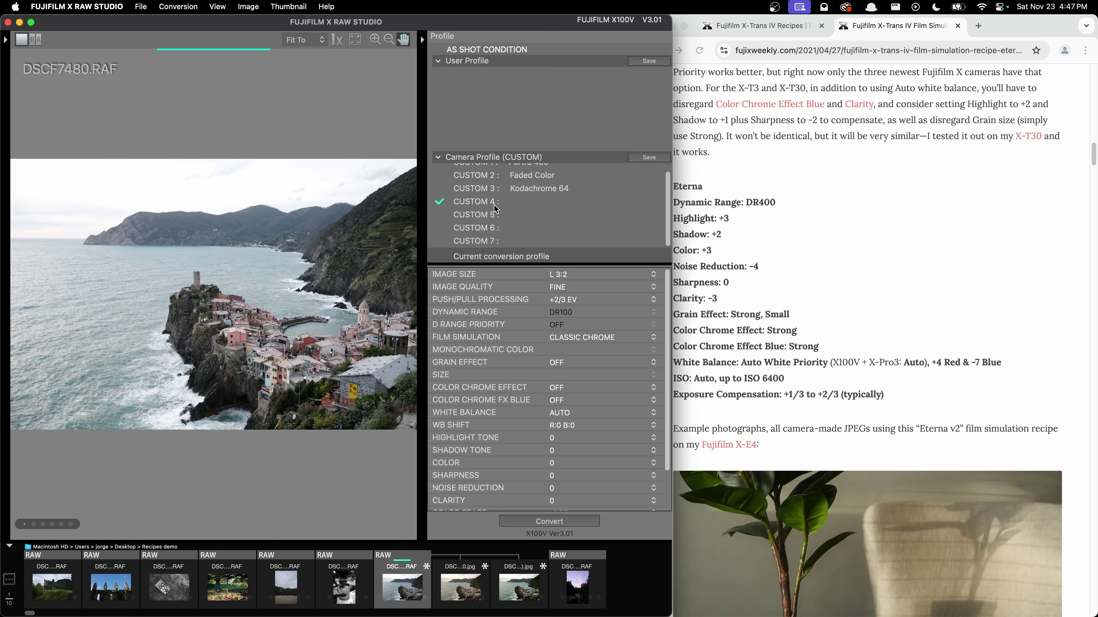
scroll(506, 224, "up", 1)
scroll(506, 223, "down", 1)
left_click_drag(672, 262, 666, 263)
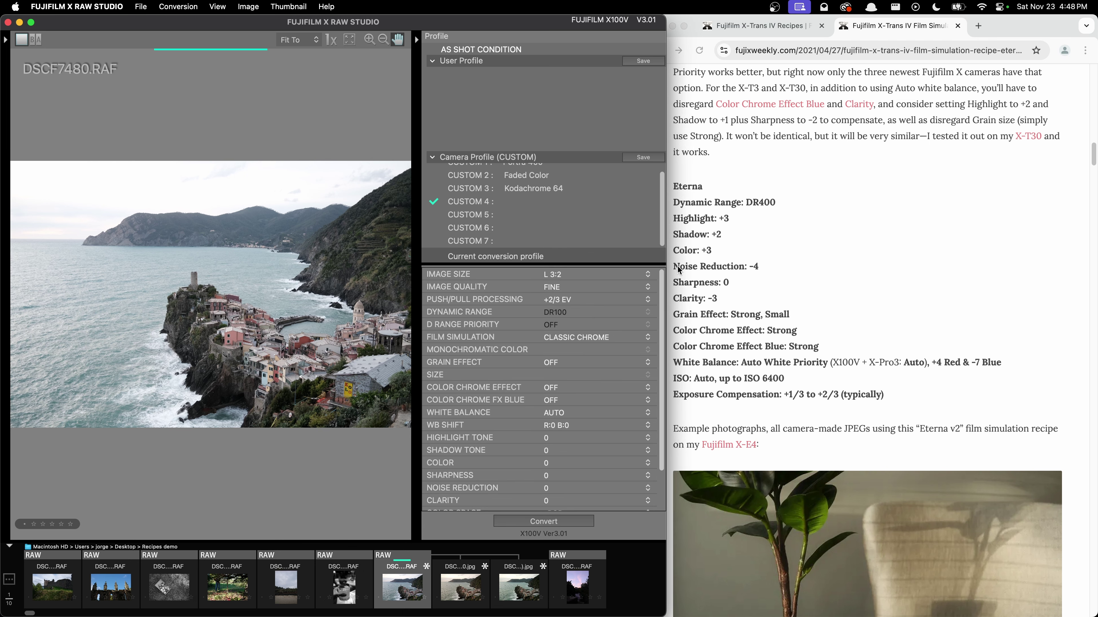
Check the recipe's dynamic range entry against the conversion settings and set the highlight tone to +3.
double_click(764, 203)
scroll(660, 317, "down", 1)
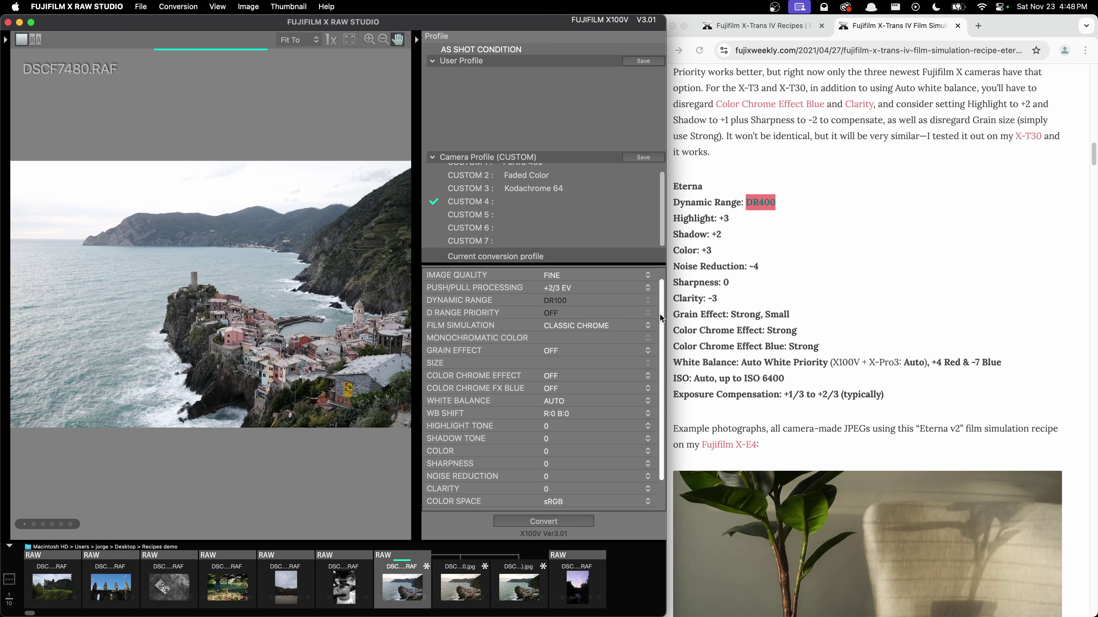
scroll(660, 318, "up", 1)
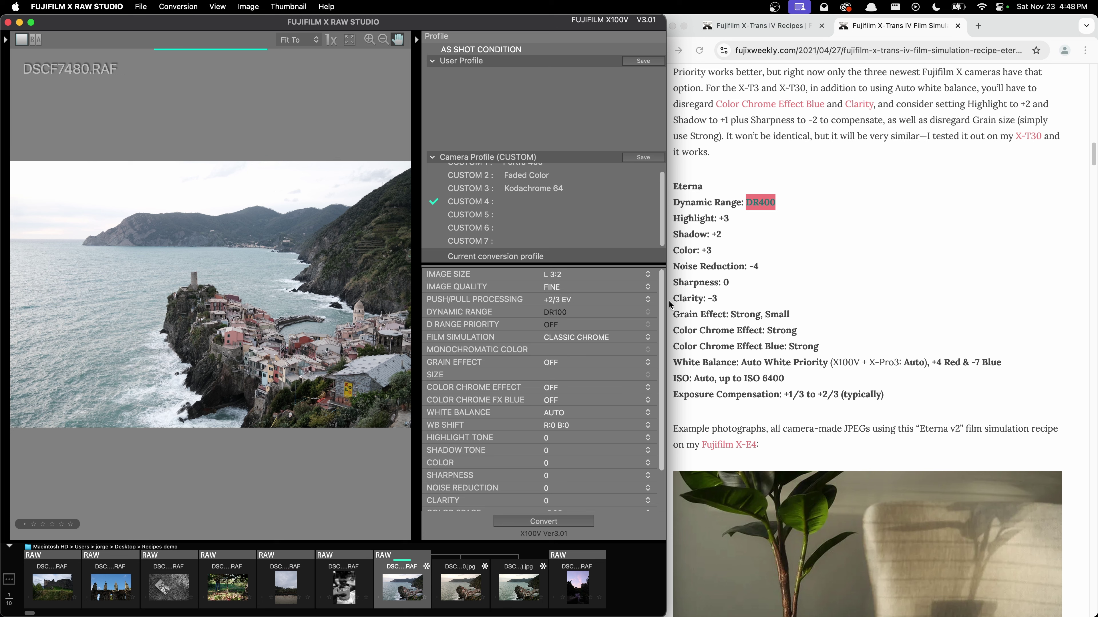
scroll(559, 435, "down", 1)
left_click(564, 438)
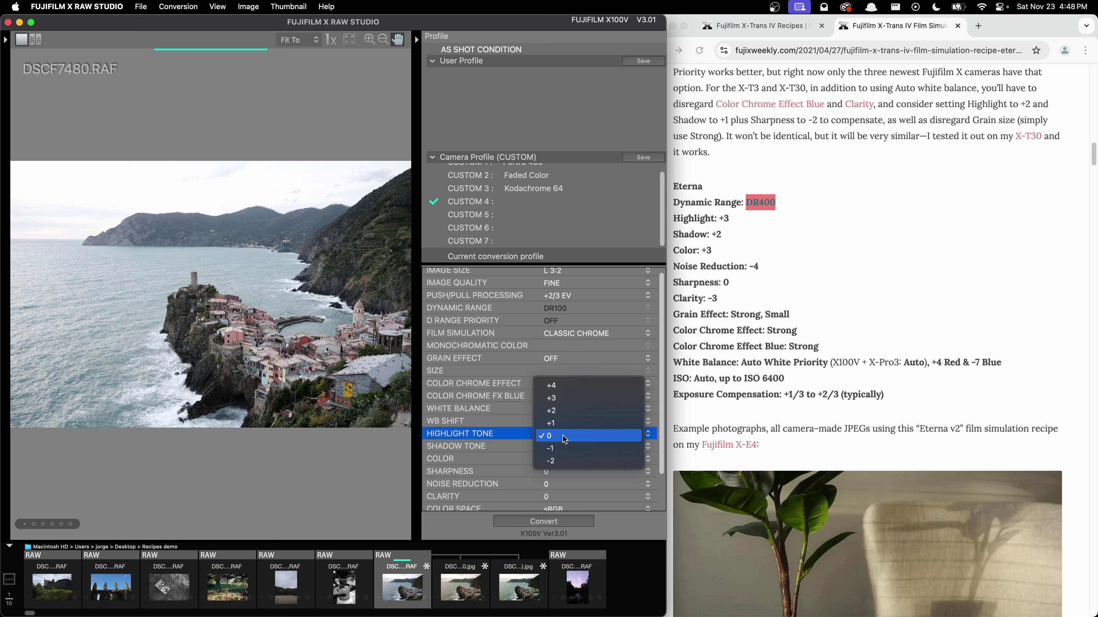
left_click(572, 399)
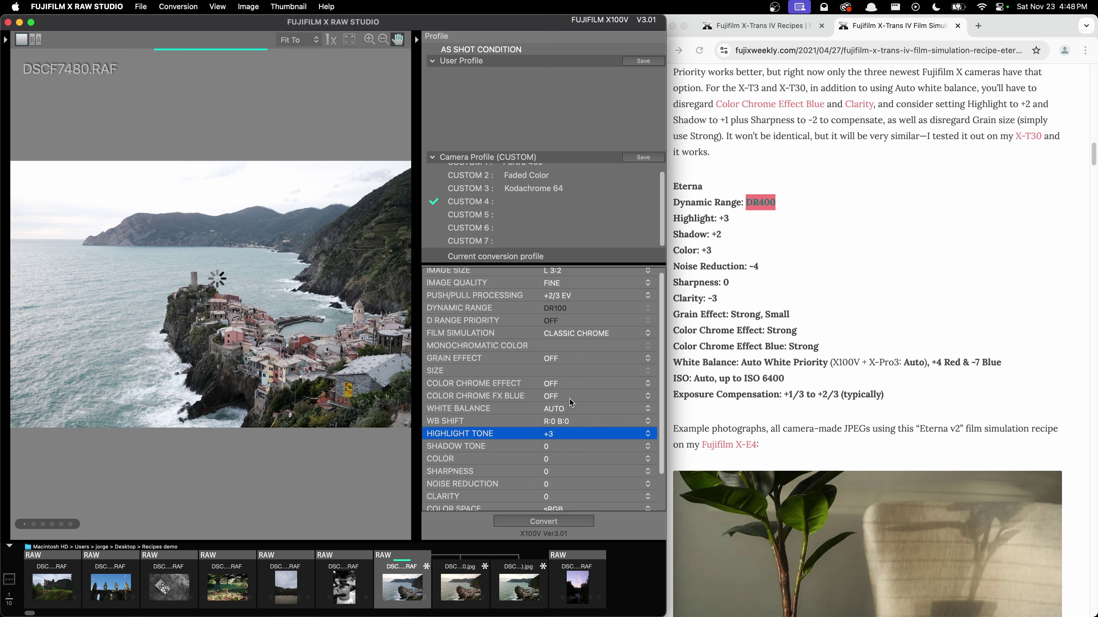
Mark the film simulation name Eterna in the recipe and set the film simulation to ETERNA/CINEMA.
left_click(680, 185)
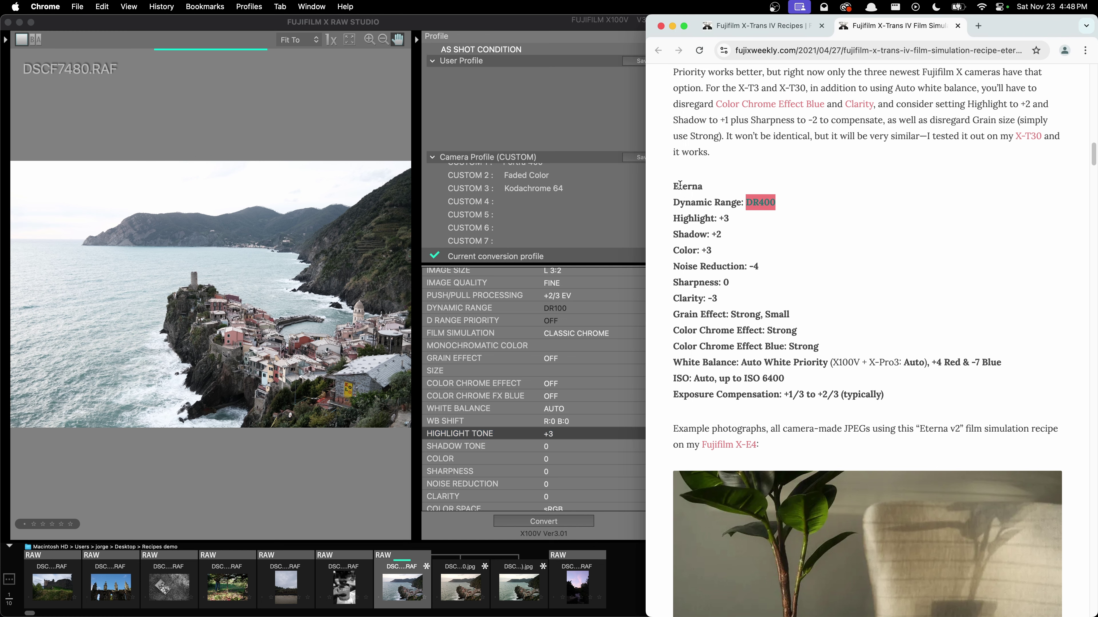
double_click(680, 185)
left_click(568, 147)
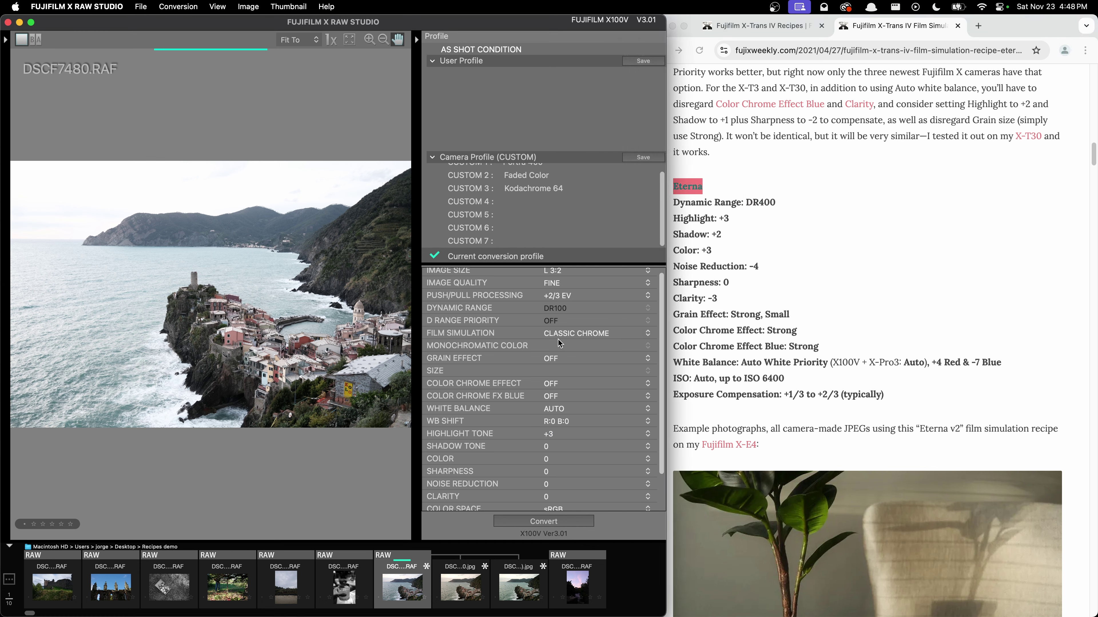
left_click(573, 335)
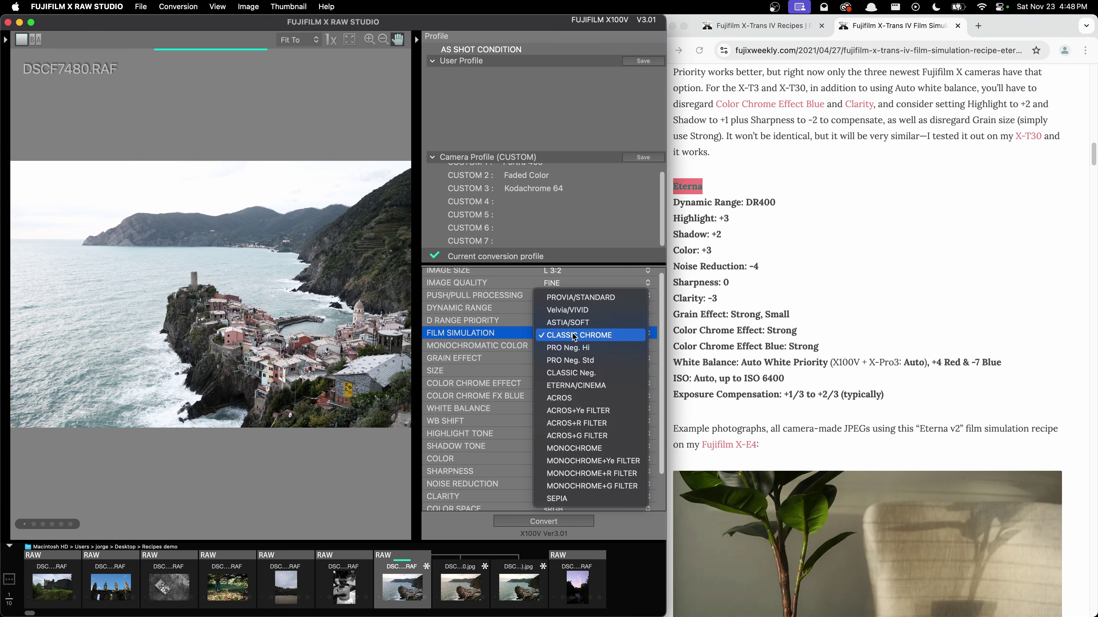
left_click(586, 391)
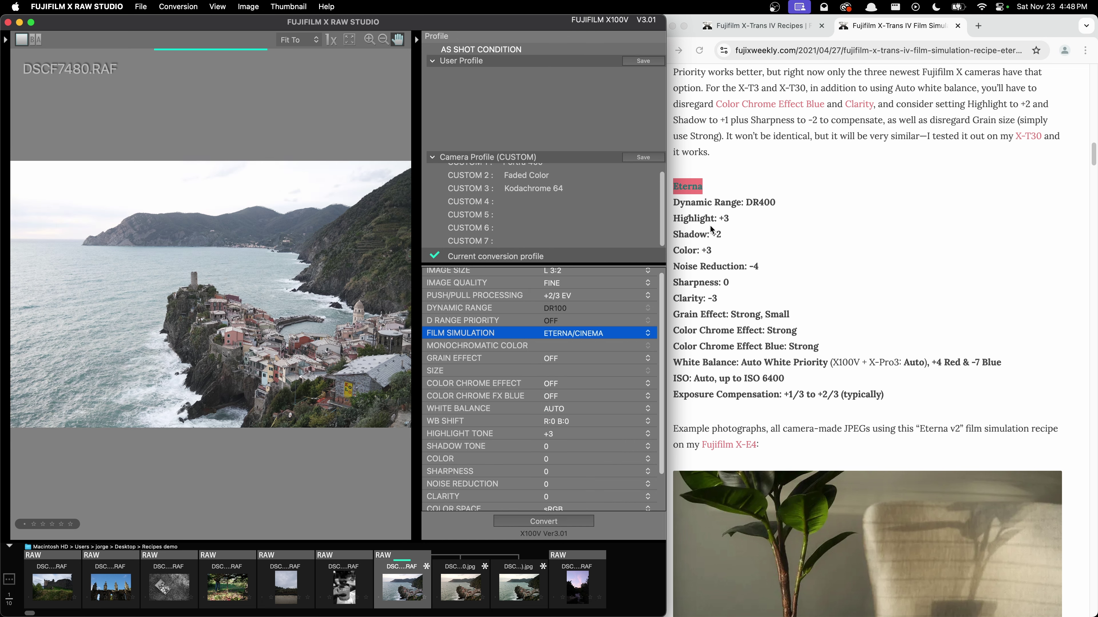
Set the shadow tone to +2 and the color to +3, as listed in the Eterna recipe.
left_click(557, 446)
left_click(560, 424)
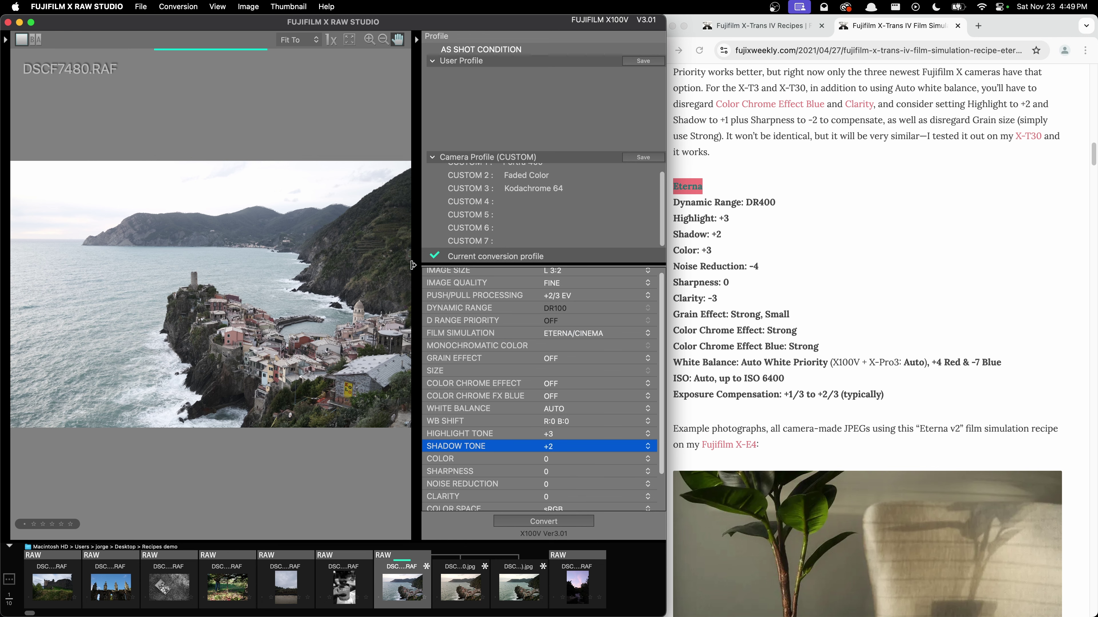
left_click_drag(414, 265, 444, 265)
left_click(562, 459)
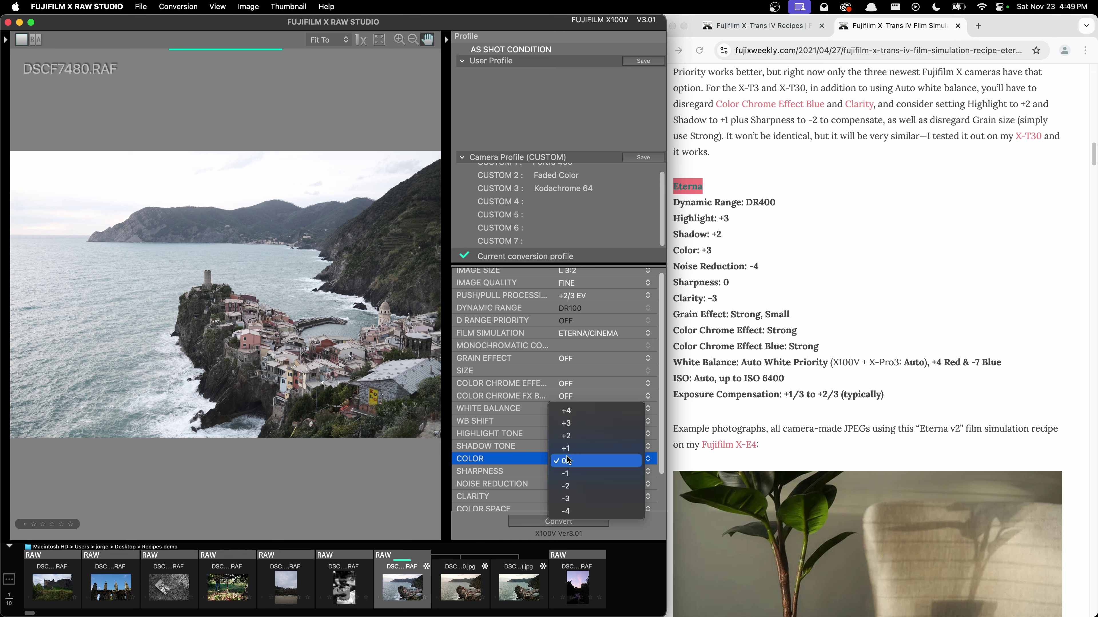
left_click(562, 426)
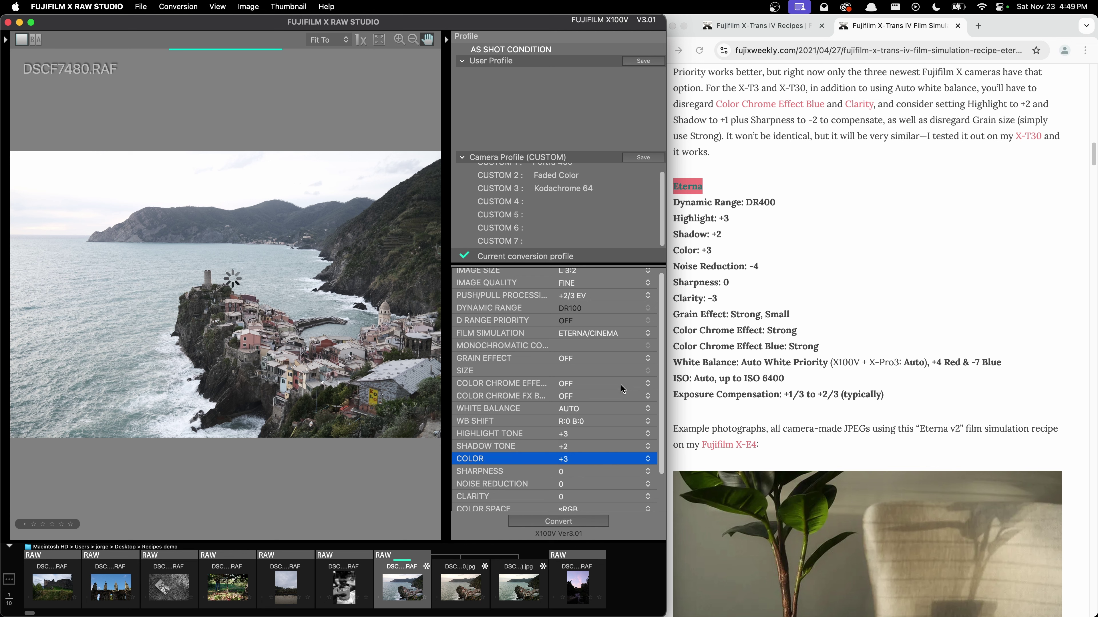
Set the noise reduction to -4 and the clarity to -3 to match the recipe.
left_click(570, 484)
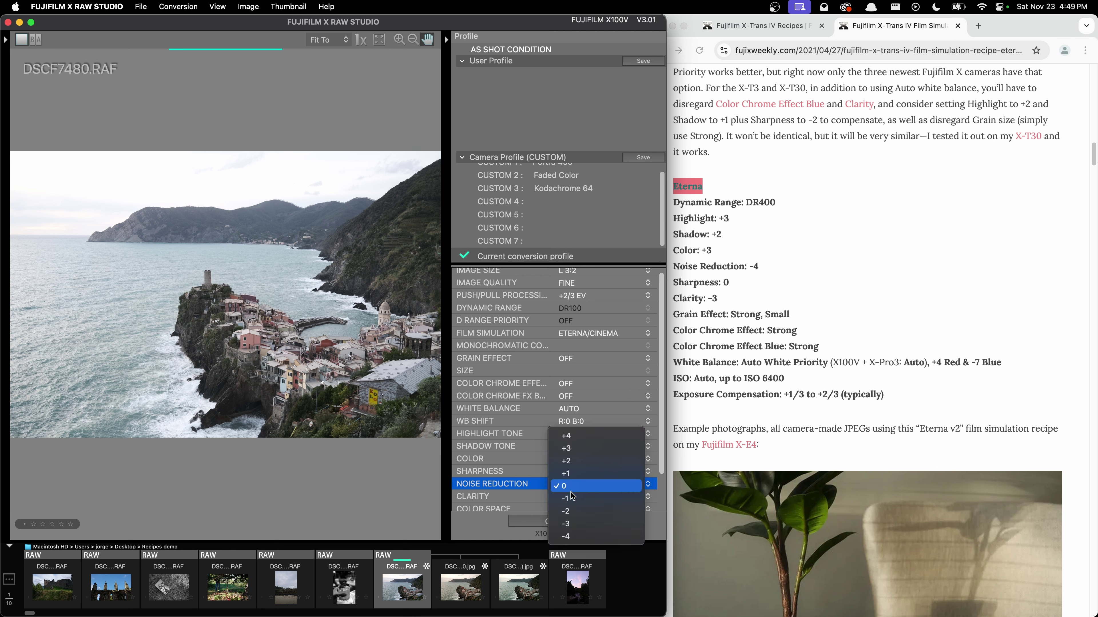
left_click(565, 536)
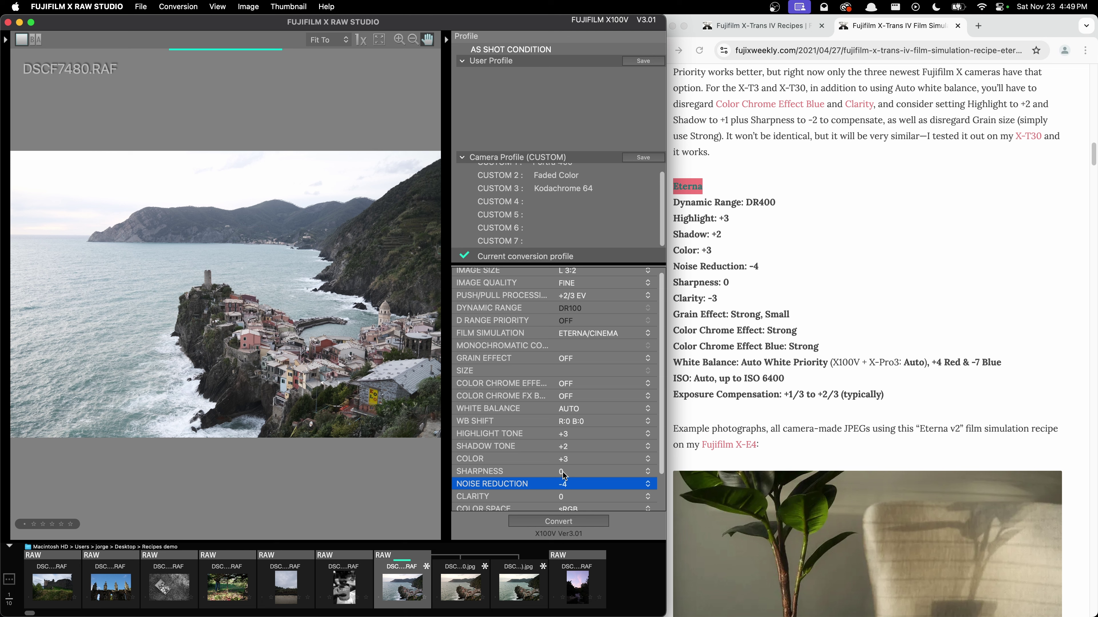
left_click(574, 497)
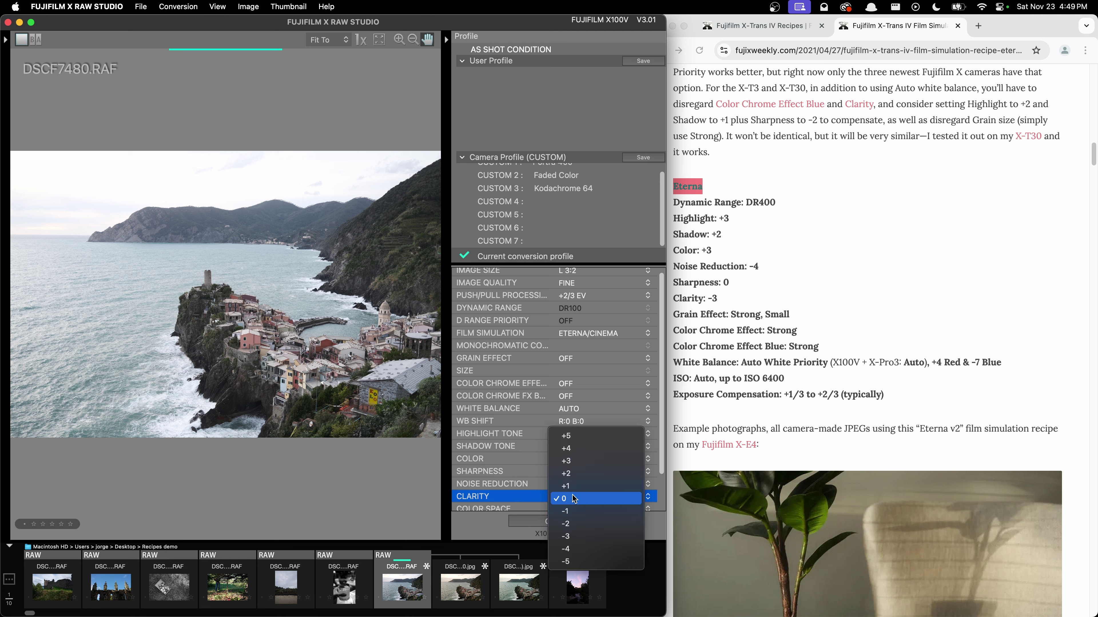
left_click(571, 537)
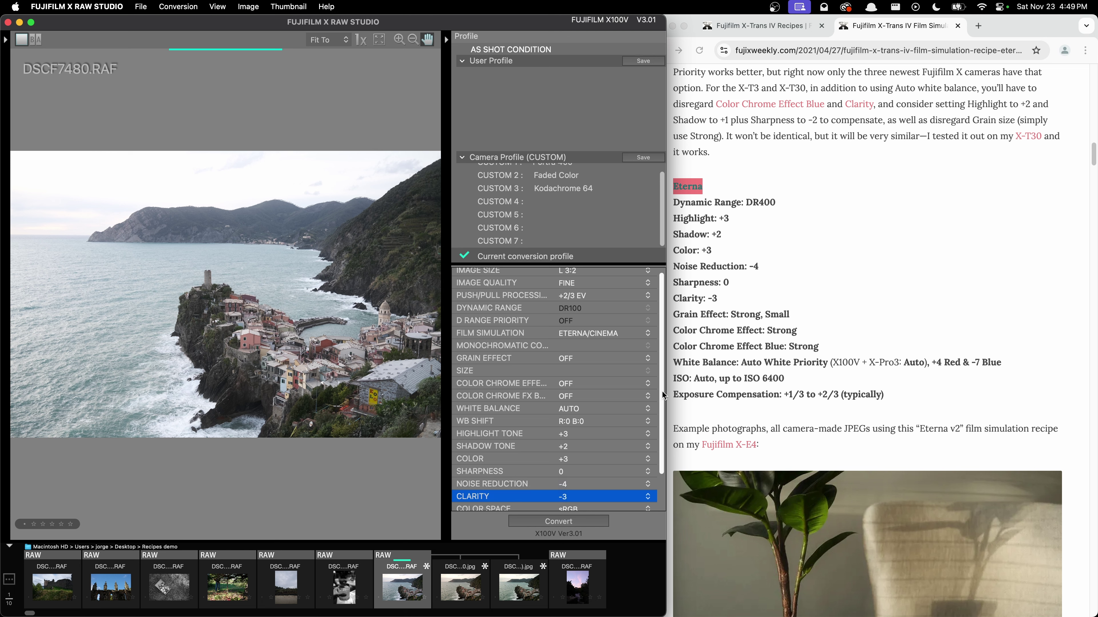
Set the grain effect to STRONG for the Eterna recipe, with the small grain size.
left_click_drag(662, 394, 658, 434)
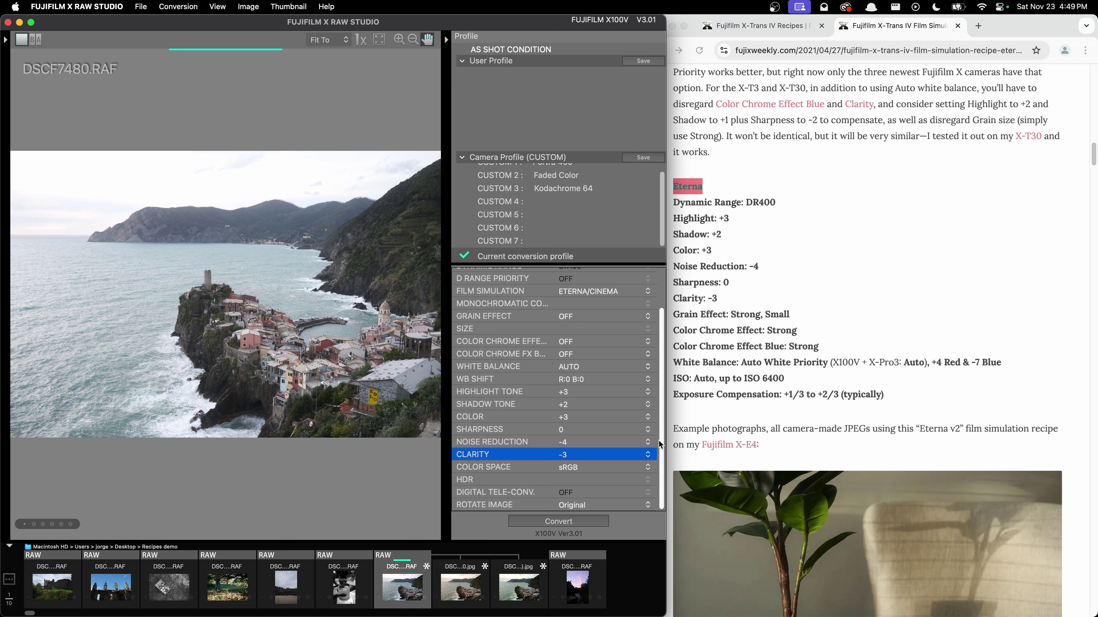
left_click(570, 319)
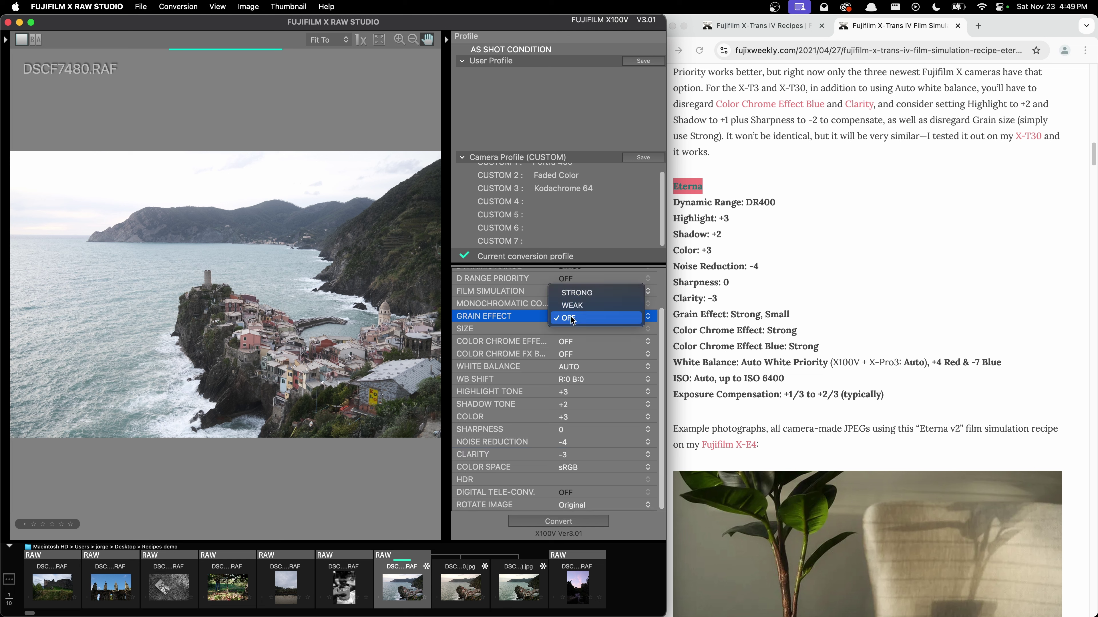
left_click(576, 297)
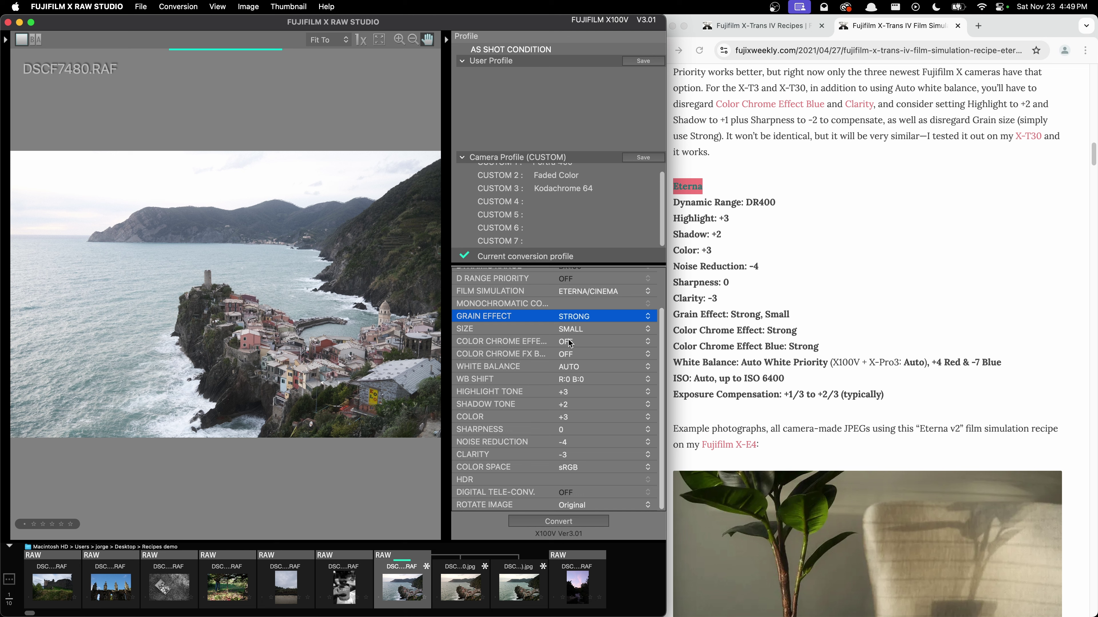
Set both the Color Chrome Effect and the Color Chrome FX Blue to STRONG.
left_click(579, 342)
left_click(577, 324)
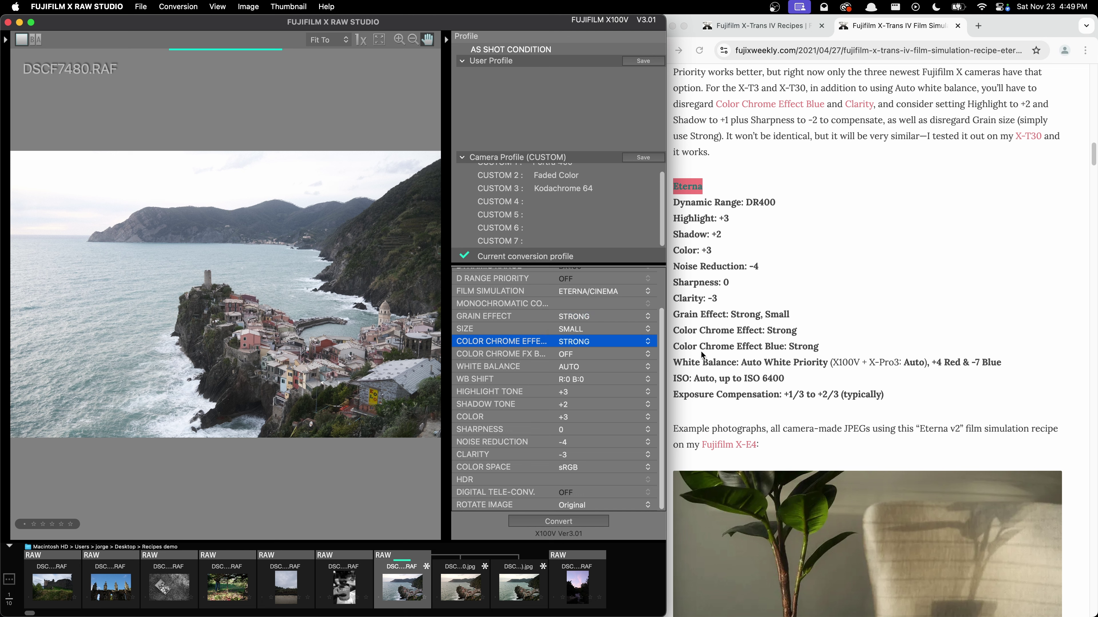
left_click(648, 358)
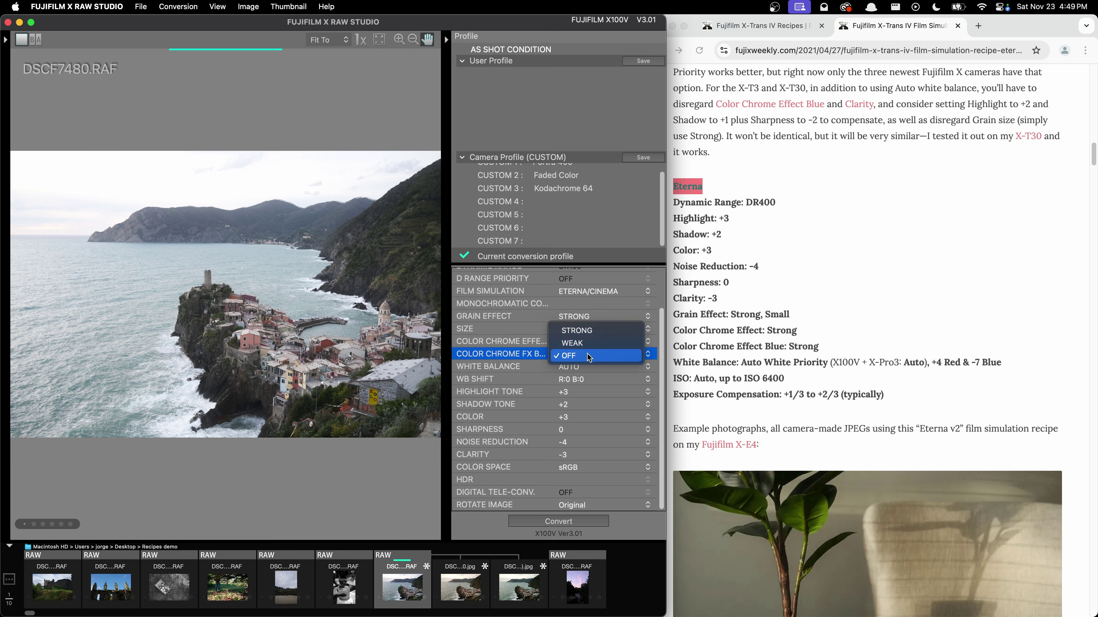
left_click(588, 337)
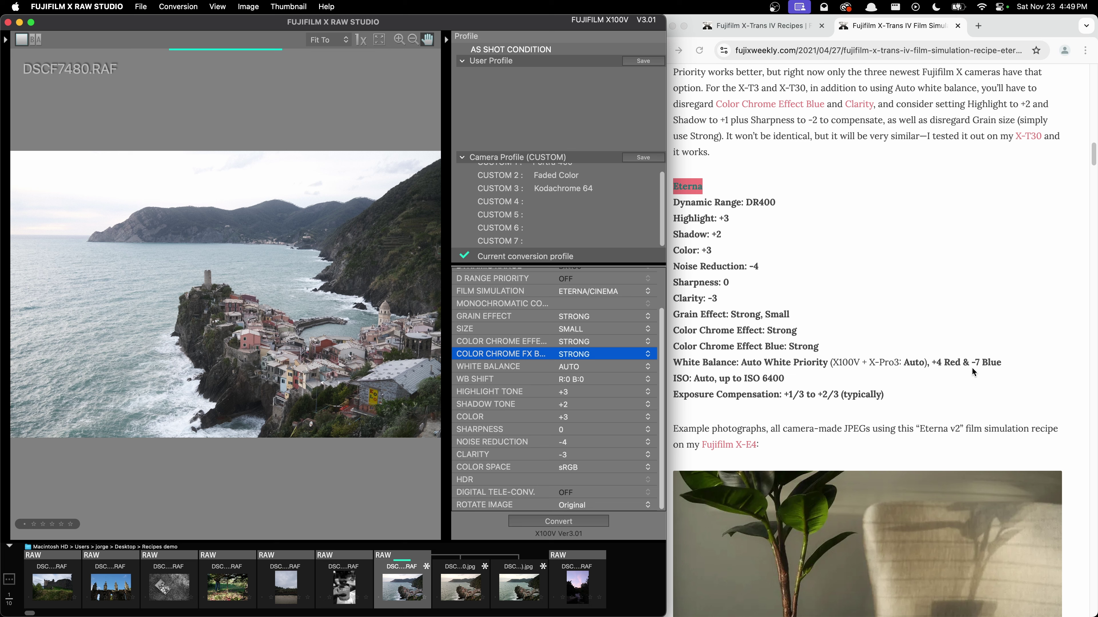
Set the white balance shift to red +4 and blue -7 and confirm it.
left_click(610, 379)
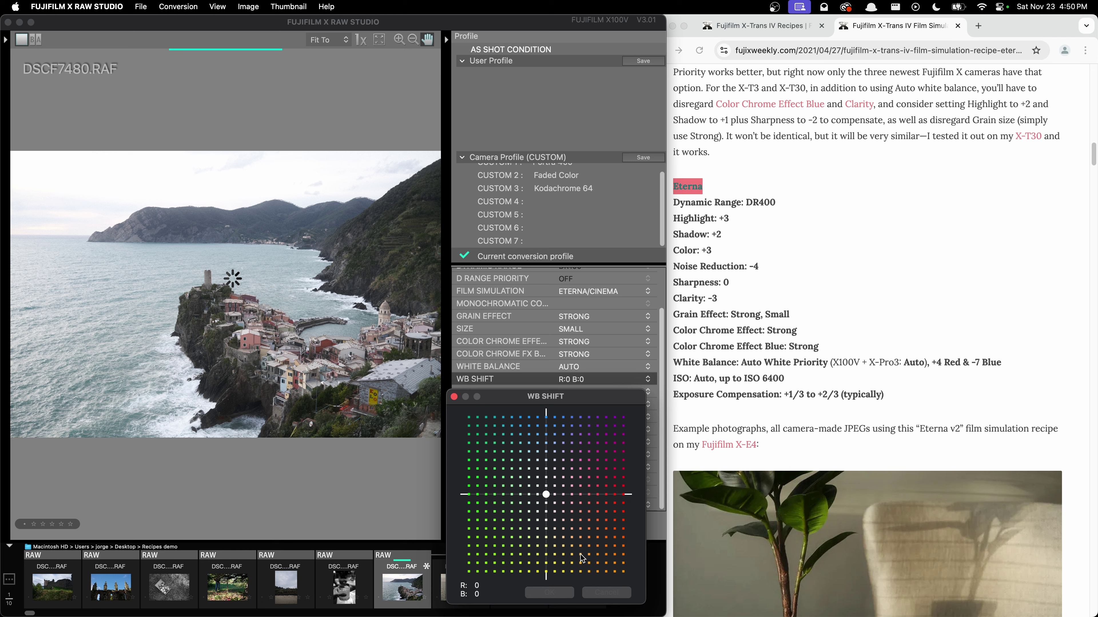
left_click(582, 558)
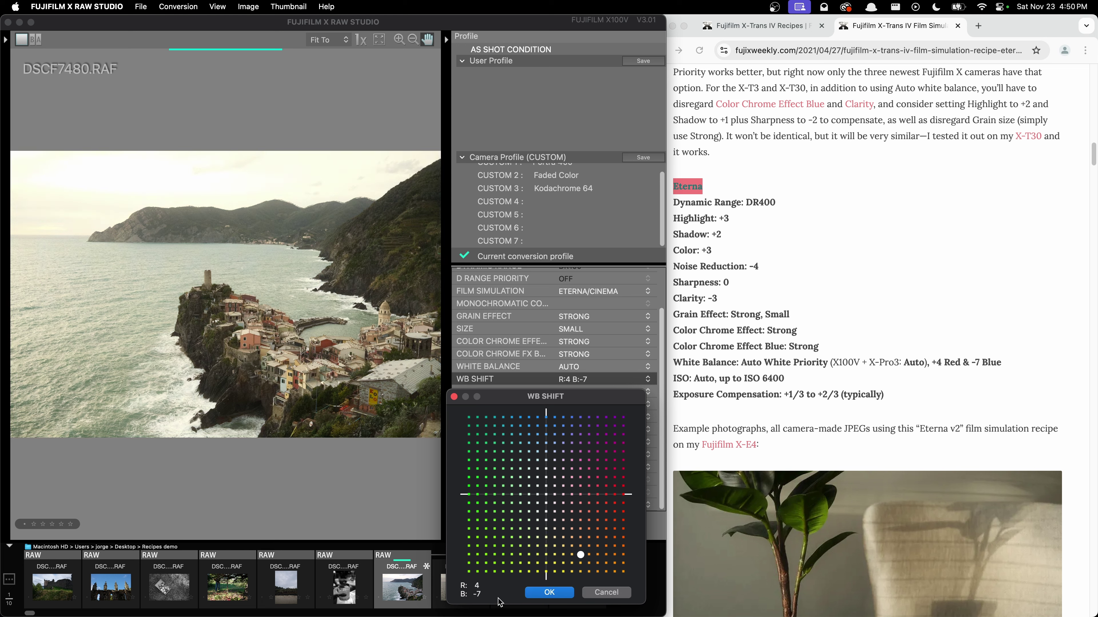
left_click(562, 596)
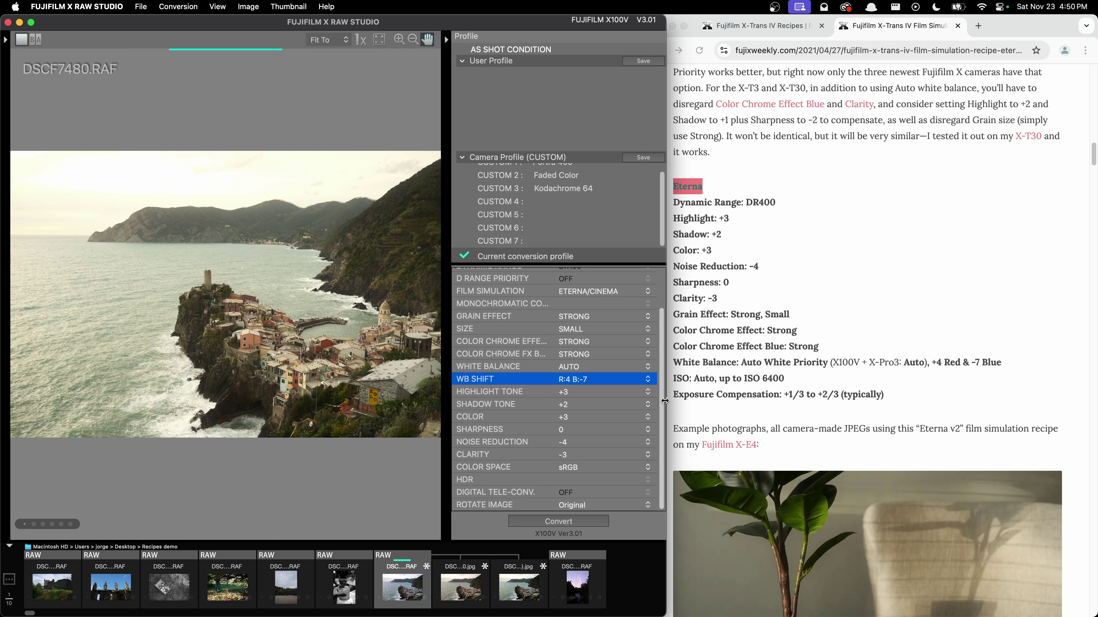
Check the push/pull processing options against the recipe's exposure compensation and review the remaining conversion settings.
left_click_drag(662, 402, 666, 362)
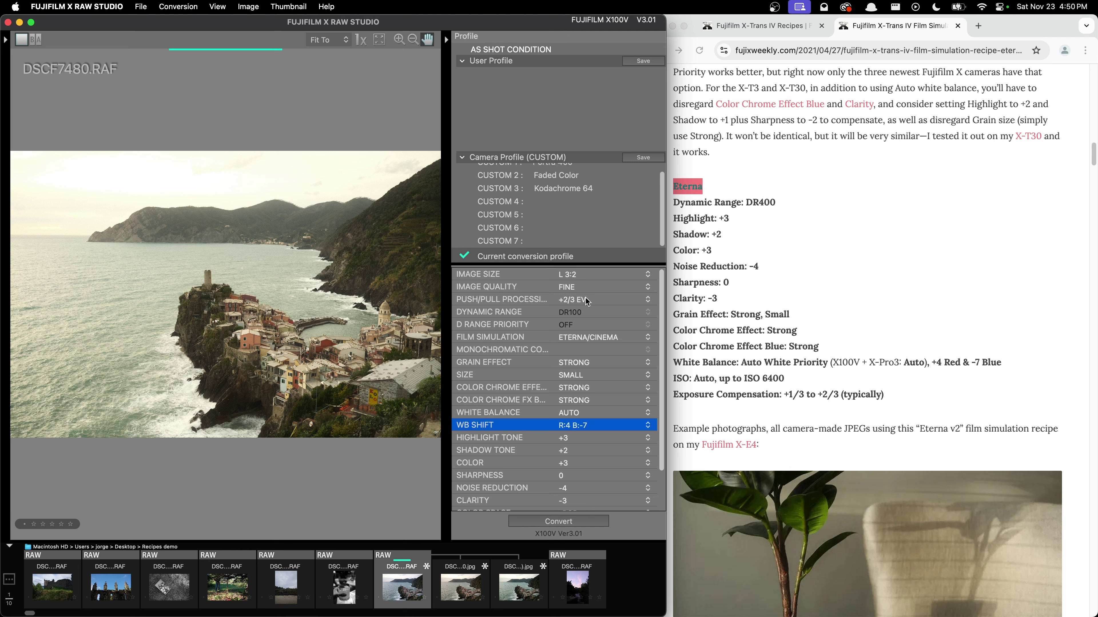
left_click(595, 302)
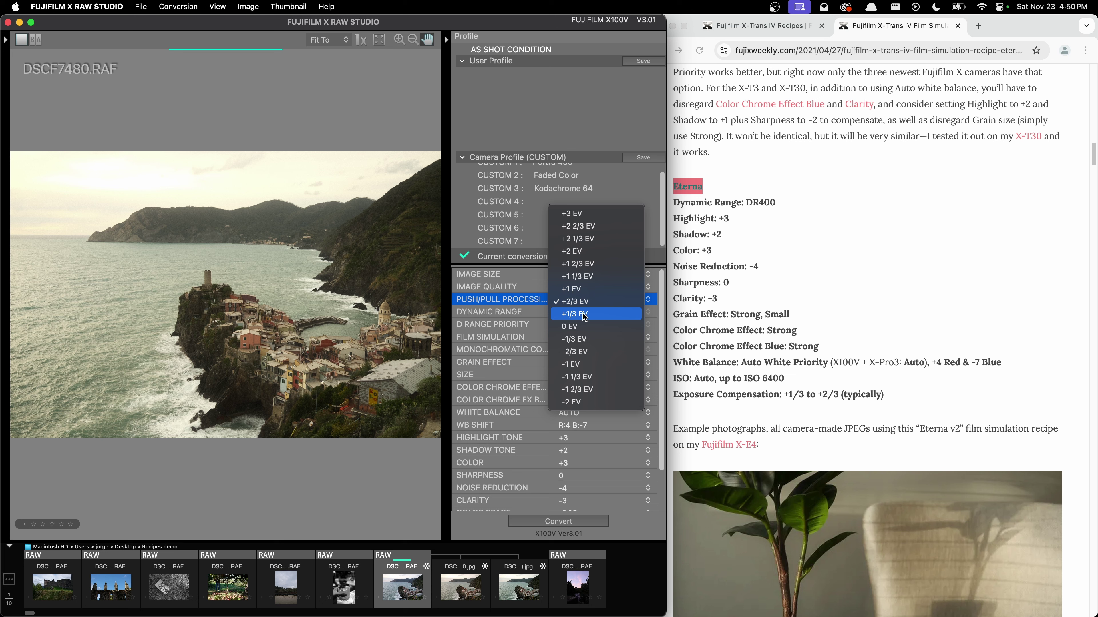
key("Escape")
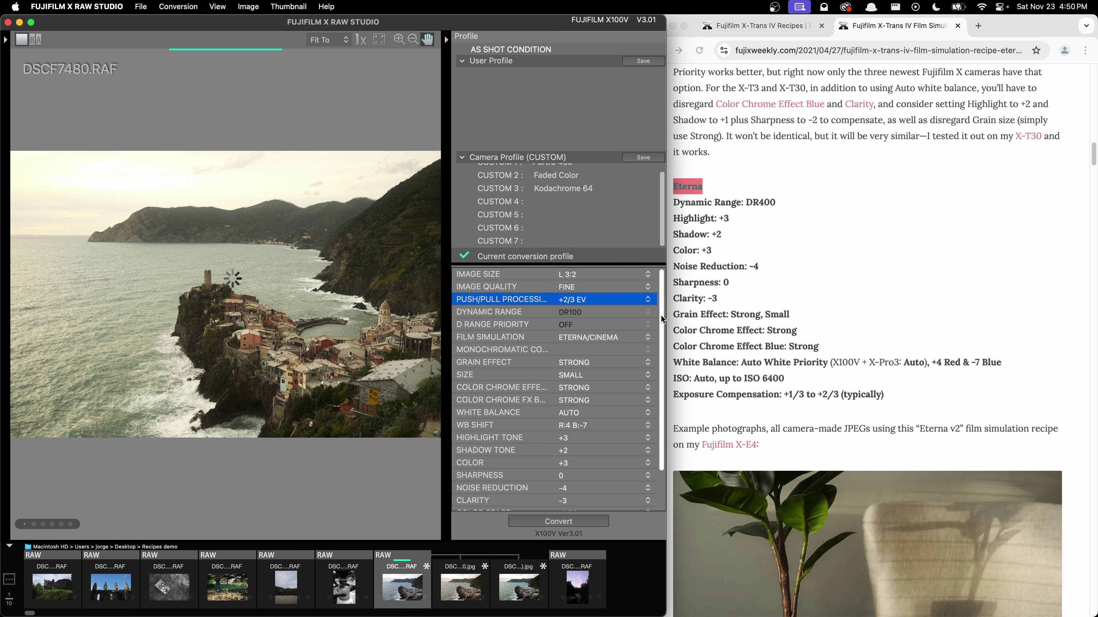
scroll(661, 319, "down", 3)
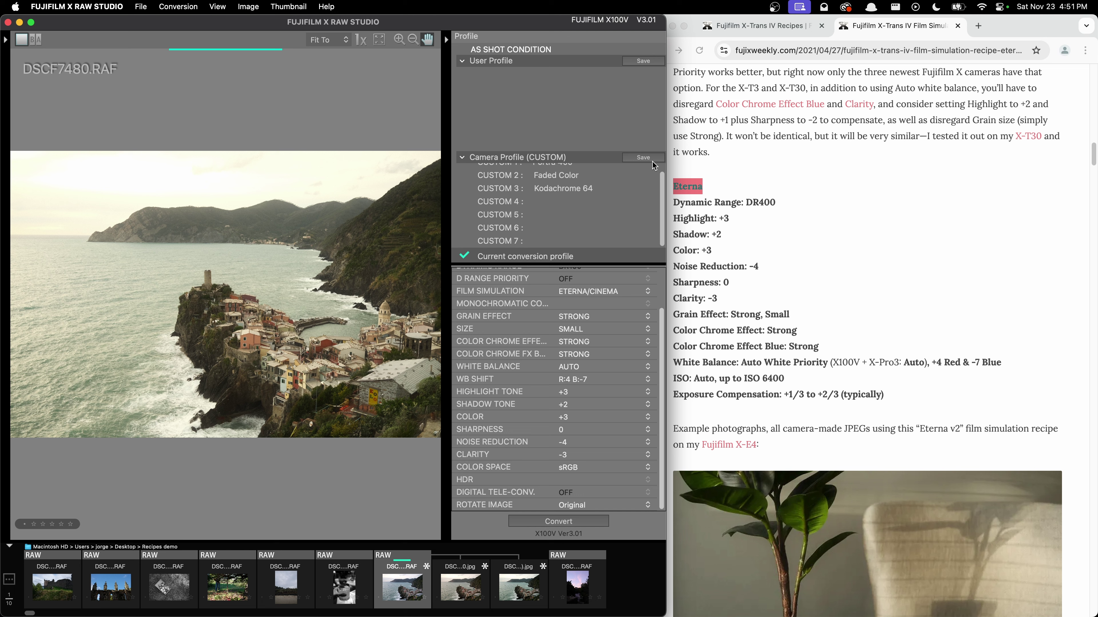
Start saving the current settings to the camera with CUSTOM 2 as the destination slot.
left_click(642, 158)
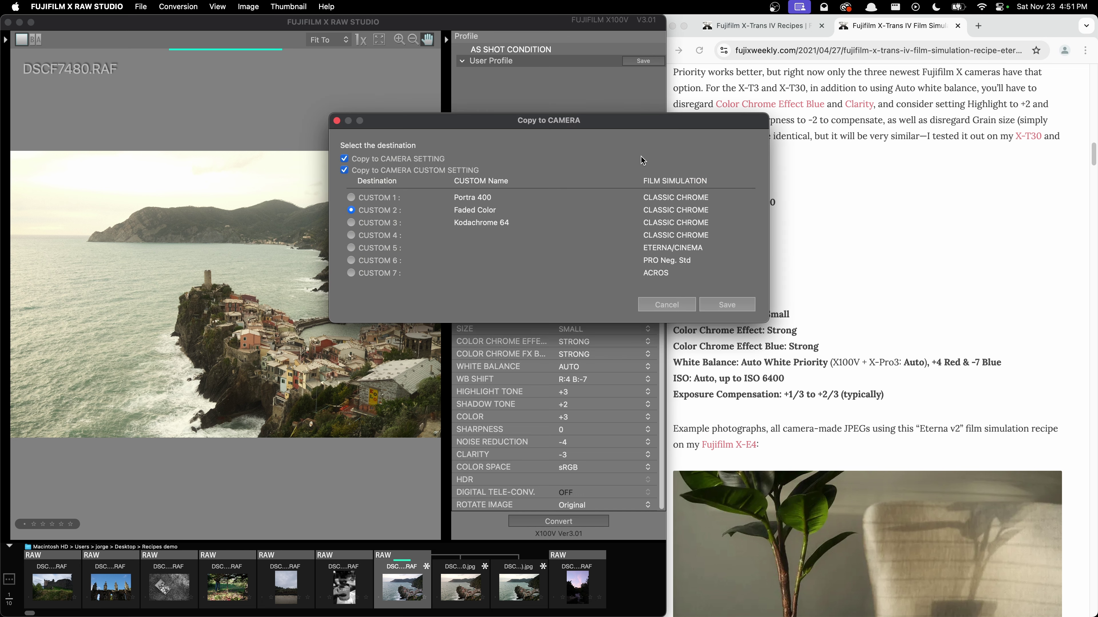
left_click(351, 236)
left_click(351, 210)
left_click_drag(571, 124, 490, 117)
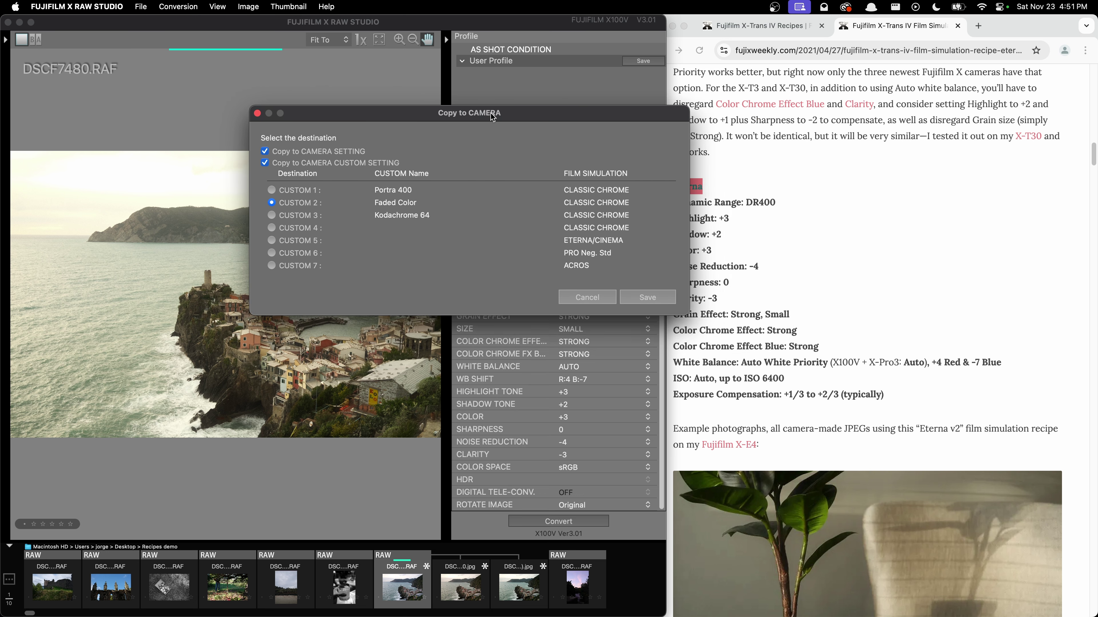
left_click(659, 299)
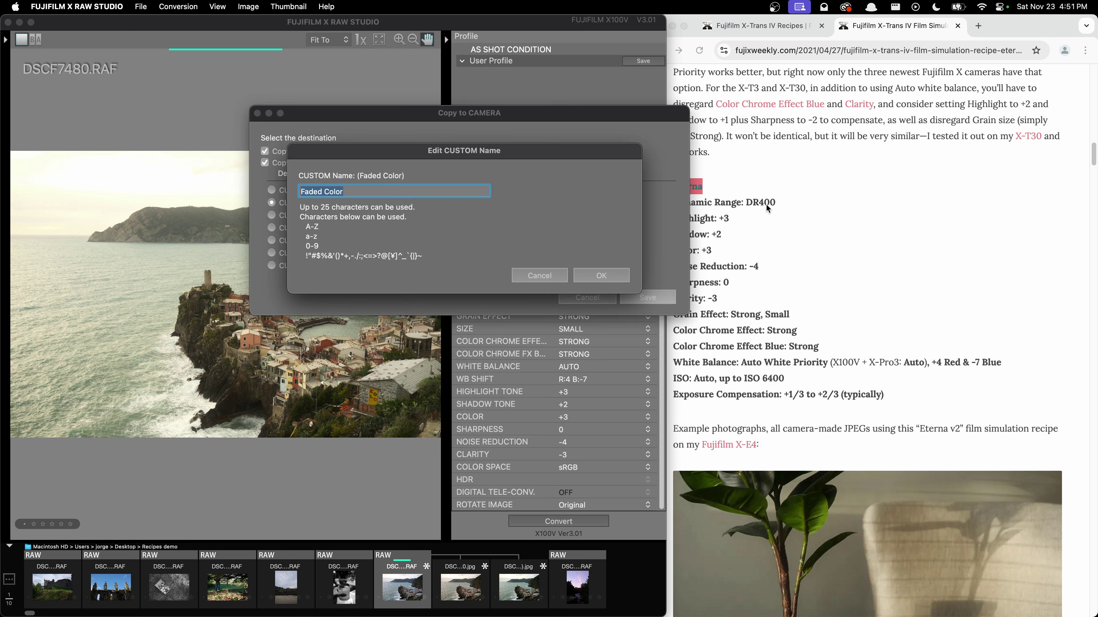
Check the recipe page's title, name the CUSTOM 2 profile Eterna v2, and complete the save to the camera.
left_click(841, 235)
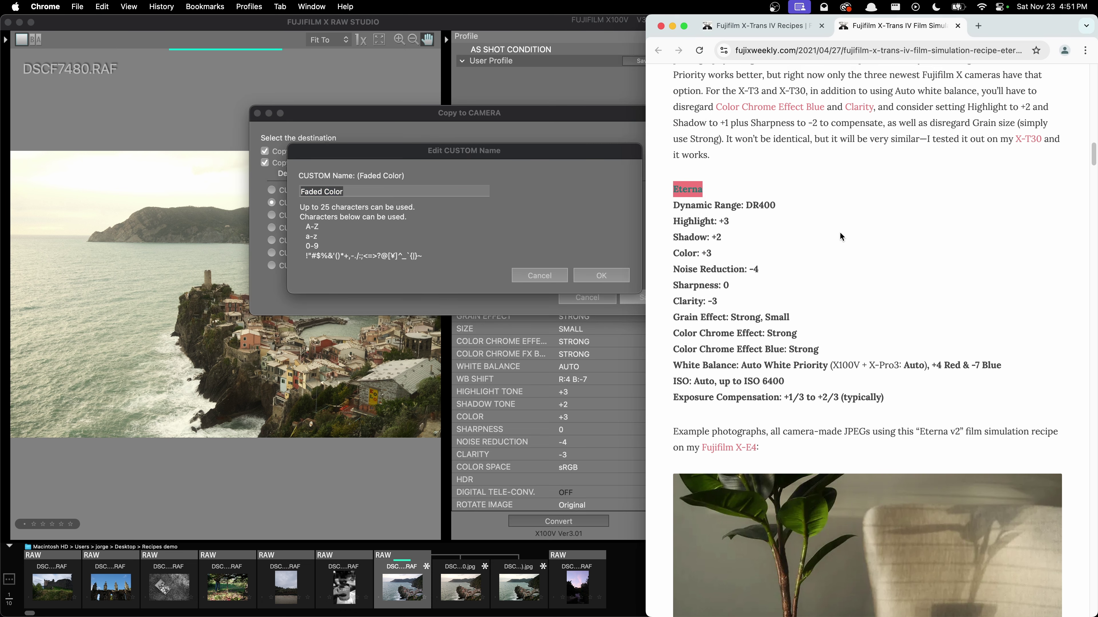
scroll(841, 235, "up", 15)
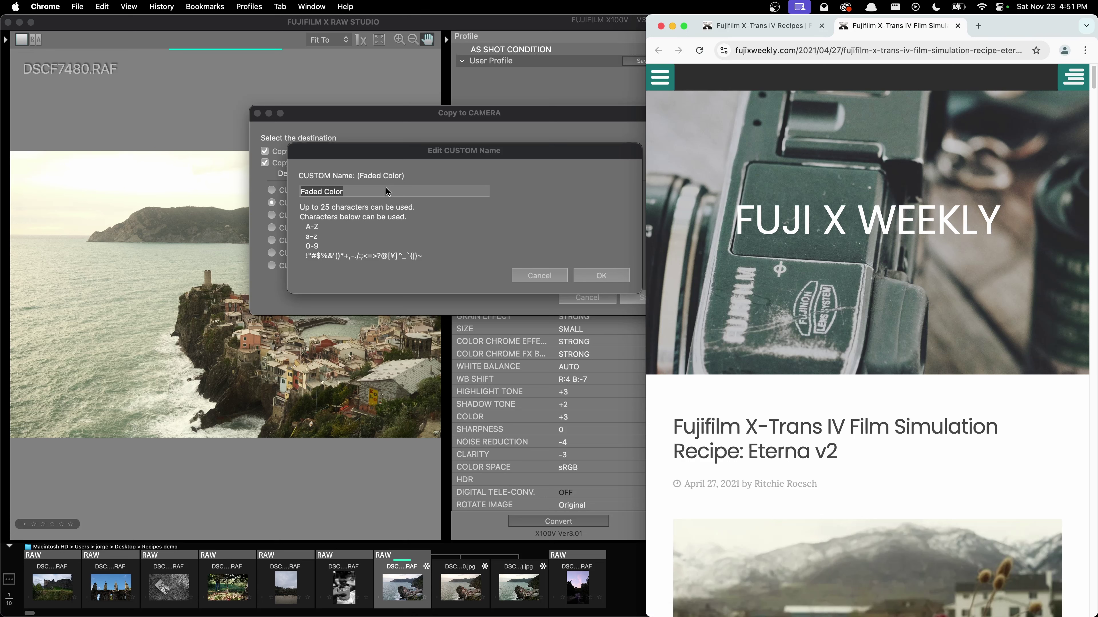
left_click(579, 260)
type("Eterna v2")
left_click(596, 275)
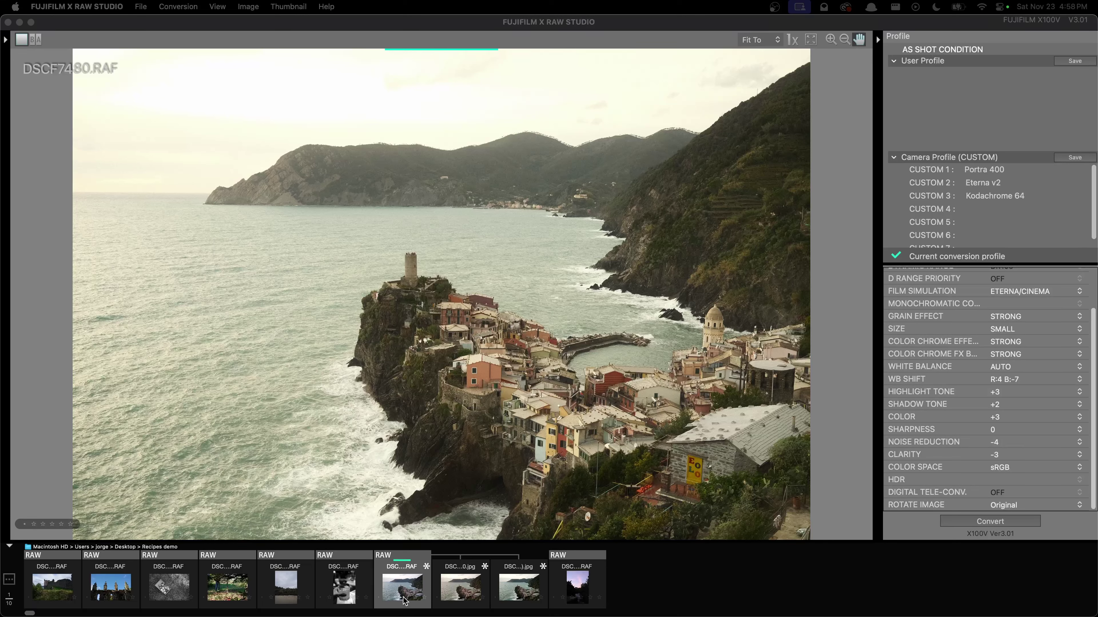
left_click(1007, 184)
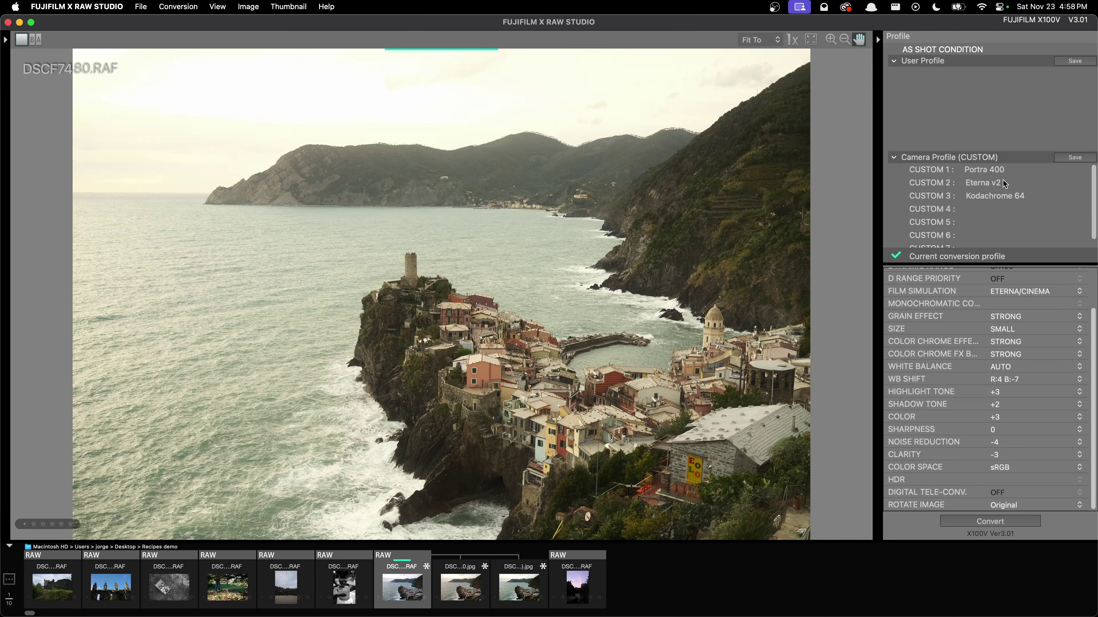
Apply the Eterna v2 camera profile to DSCF7480.RAF and convert the photo to a JPEG.
left_click(1007, 184)
right_click(405, 579)
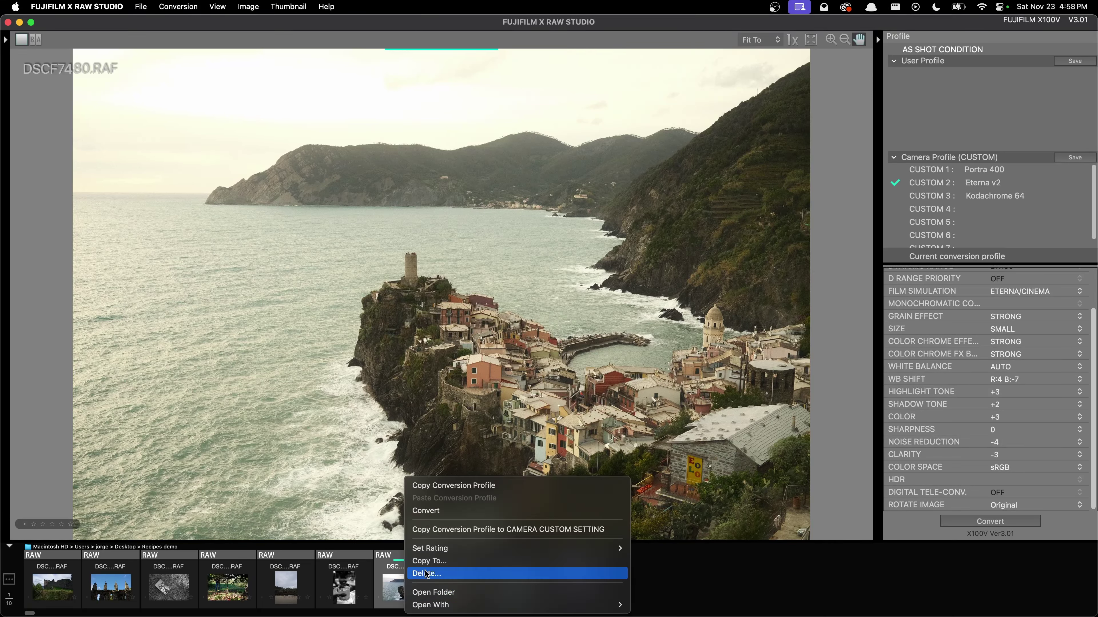
left_click(460, 511)
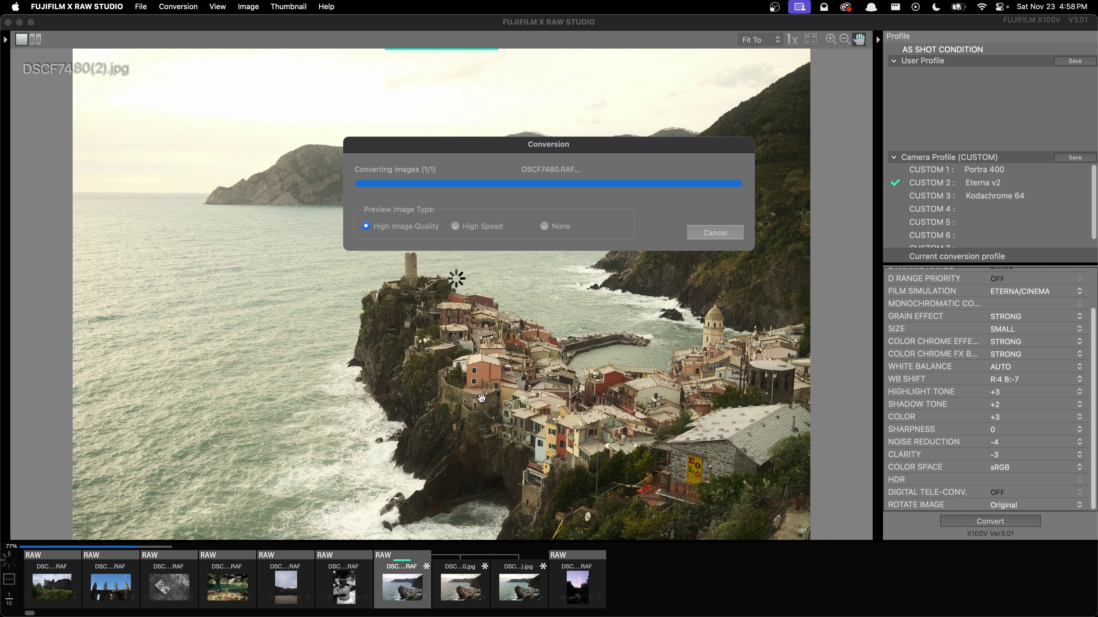
Open the Recipes demo folder containing the converted photos in Finder.
key("super+Tab")
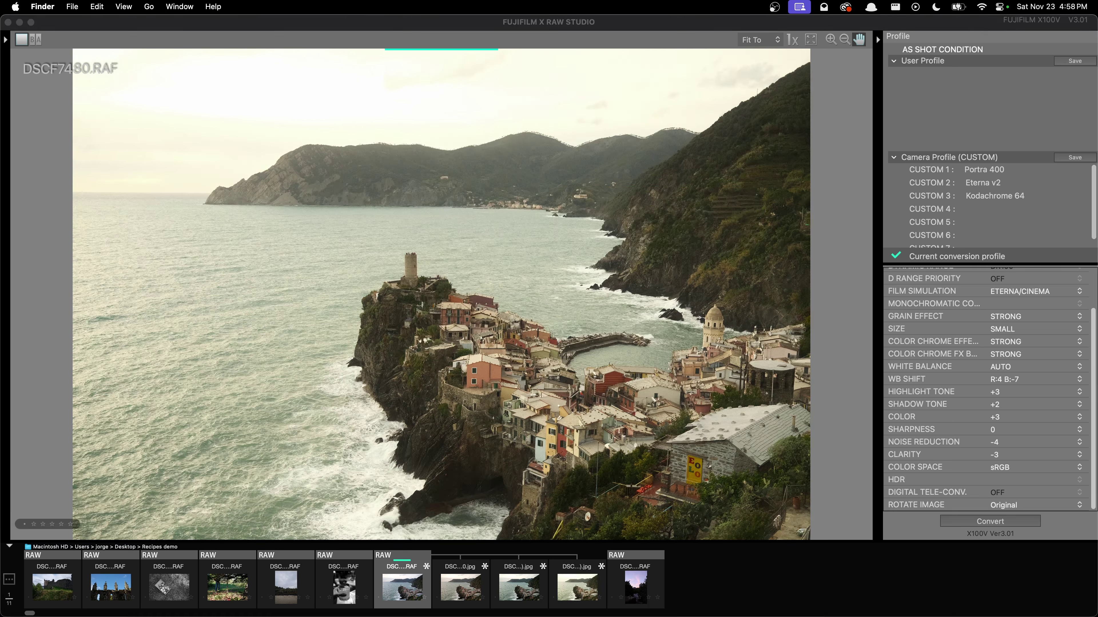
left_click(472, 602)
right_click(466, 583)
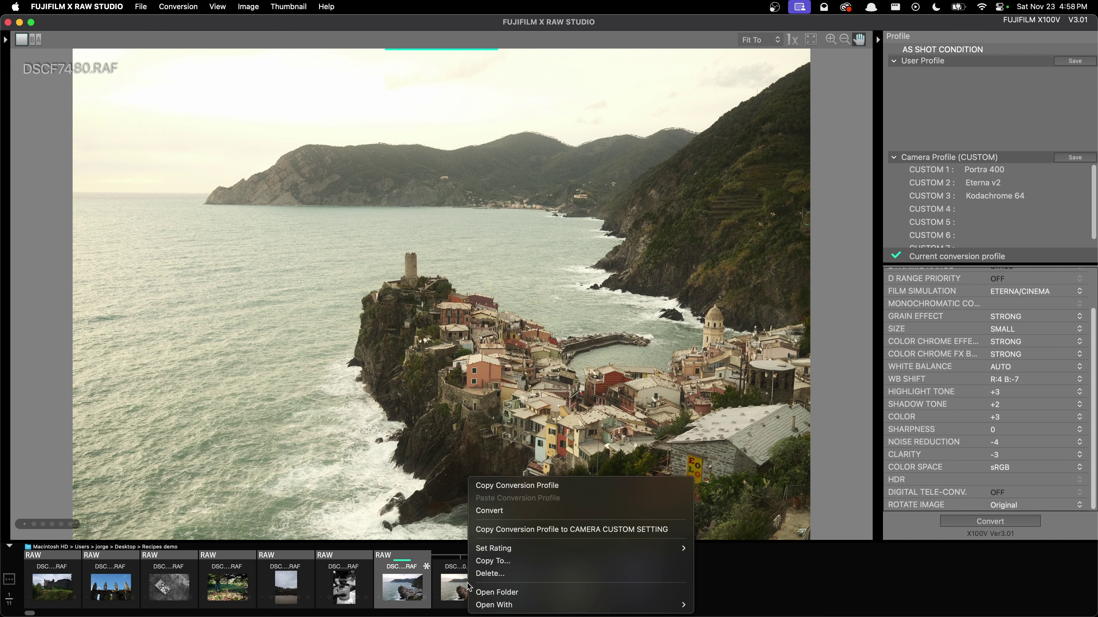
left_click(522, 592)
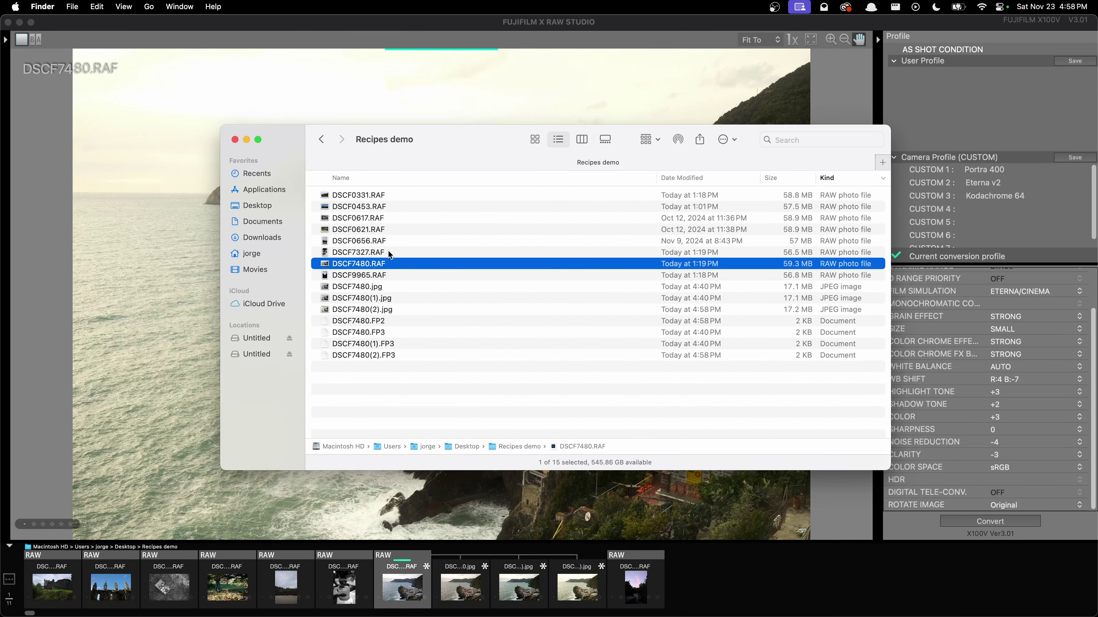
Preview DSCF7480.jpg, DSCF7480(1).jpg and DSCF7480(2).jpg one after another to compare the converted looks.
left_click(389, 299)
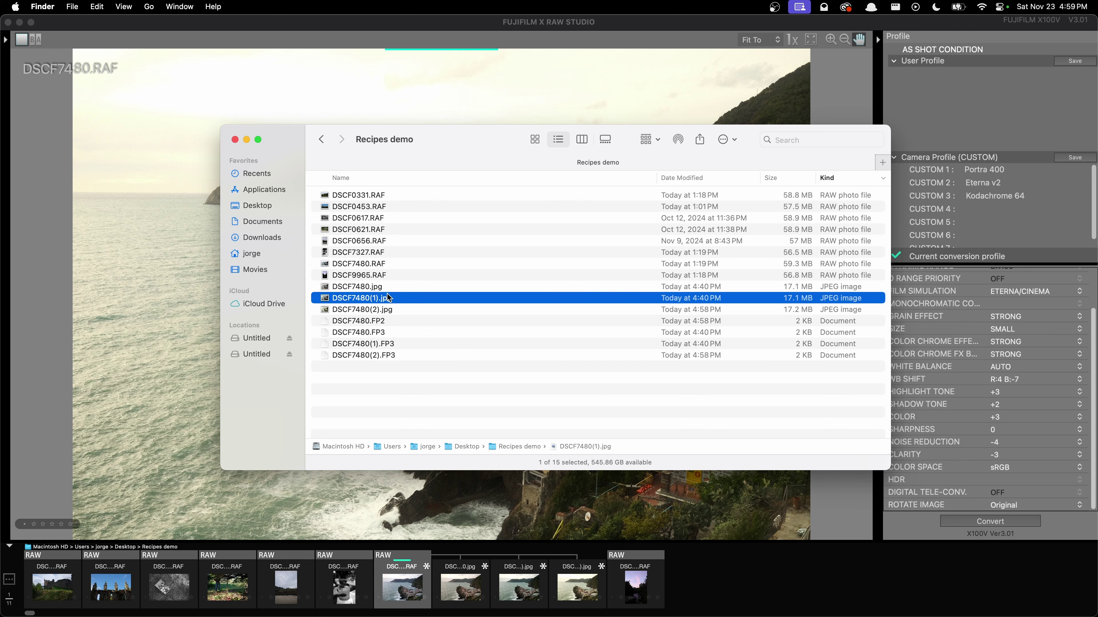
left_click(389, 288)
key("space")
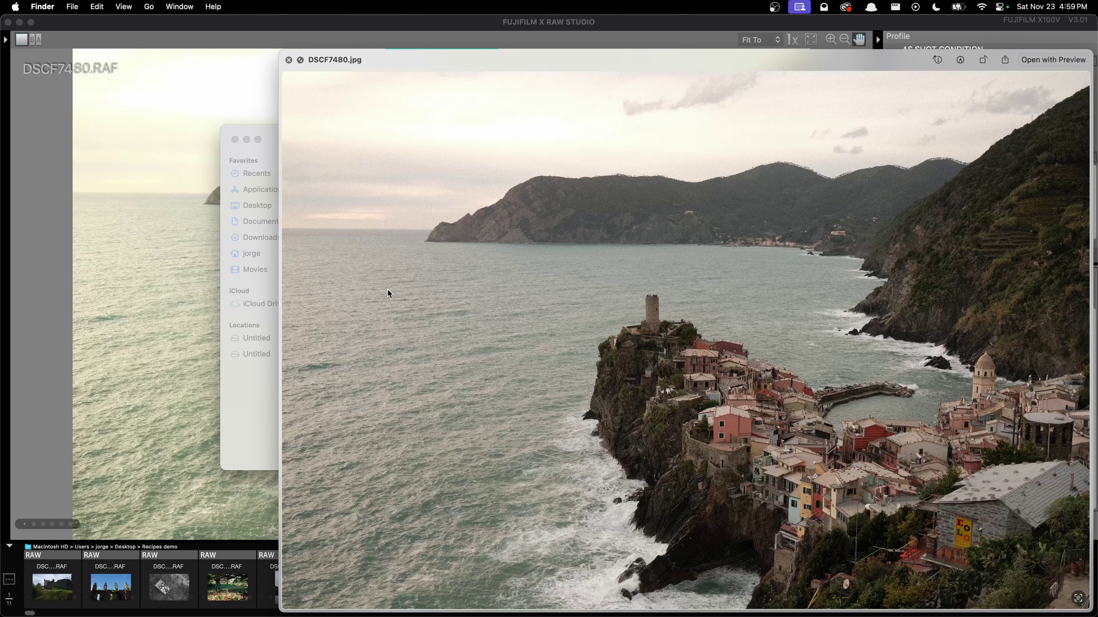
key("Down")
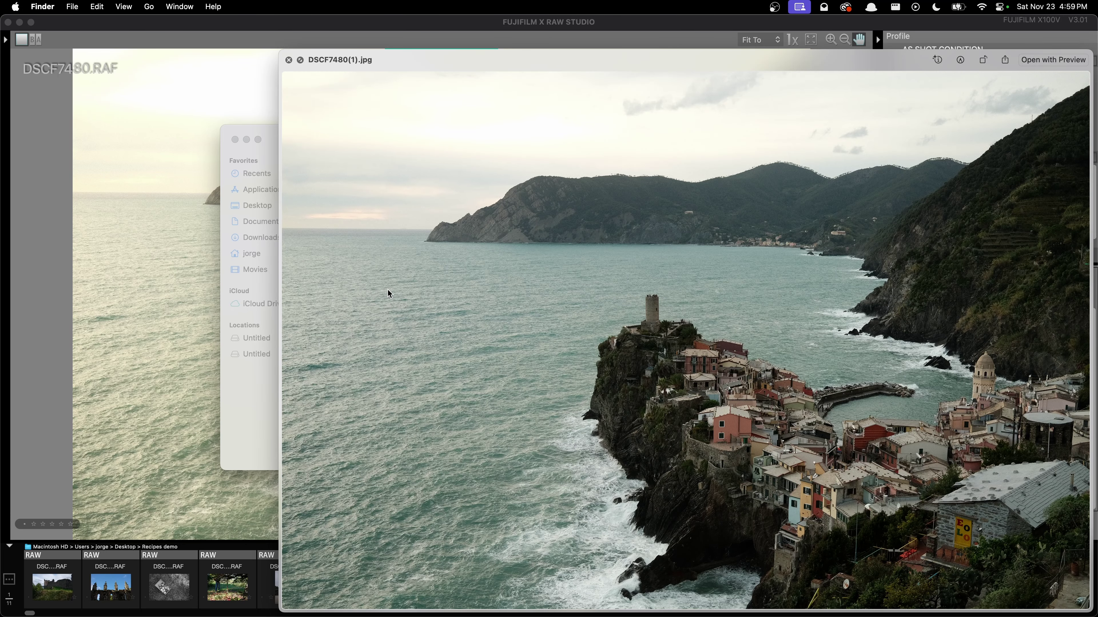
key("Down")
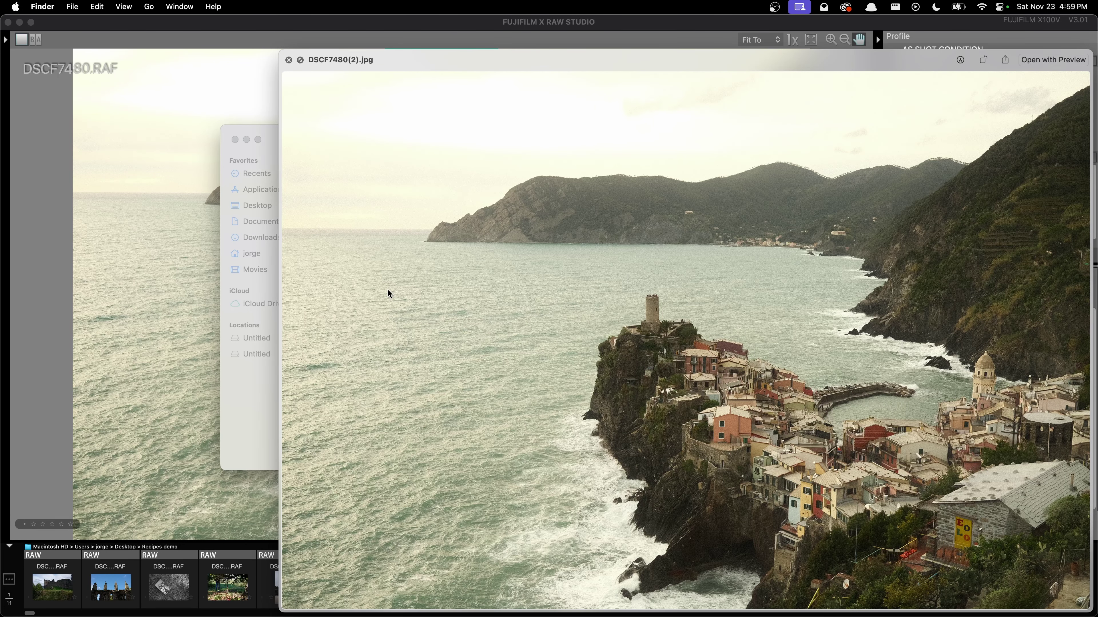
key("space")
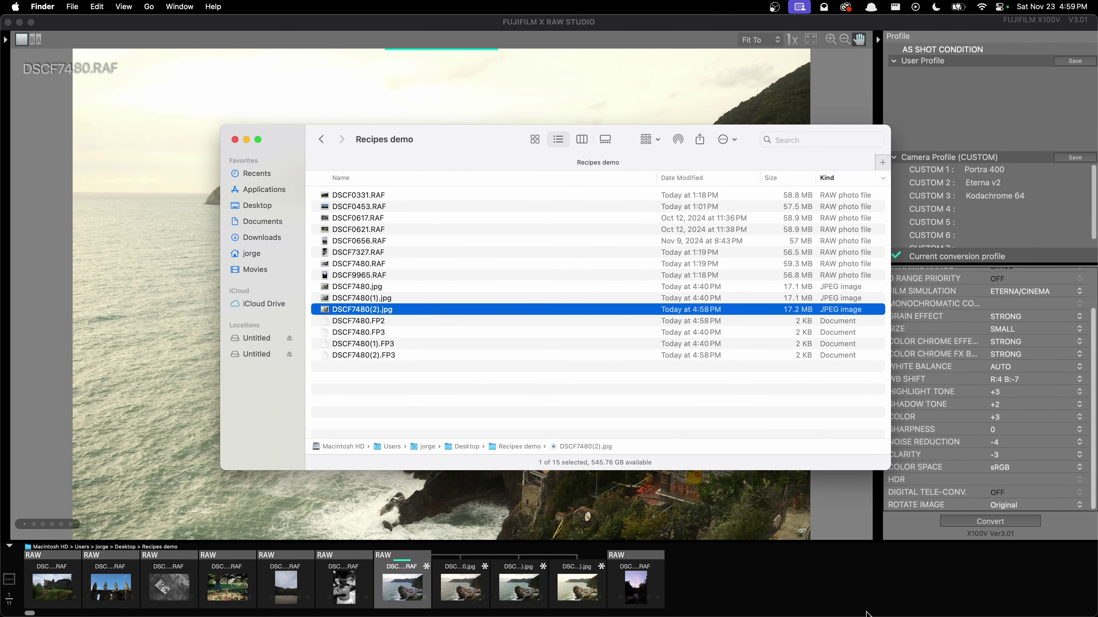
Switch back to FUJIFILM X RAW Studio and display the drink photo DSCF7327.RAF.
left_click(867, 613)
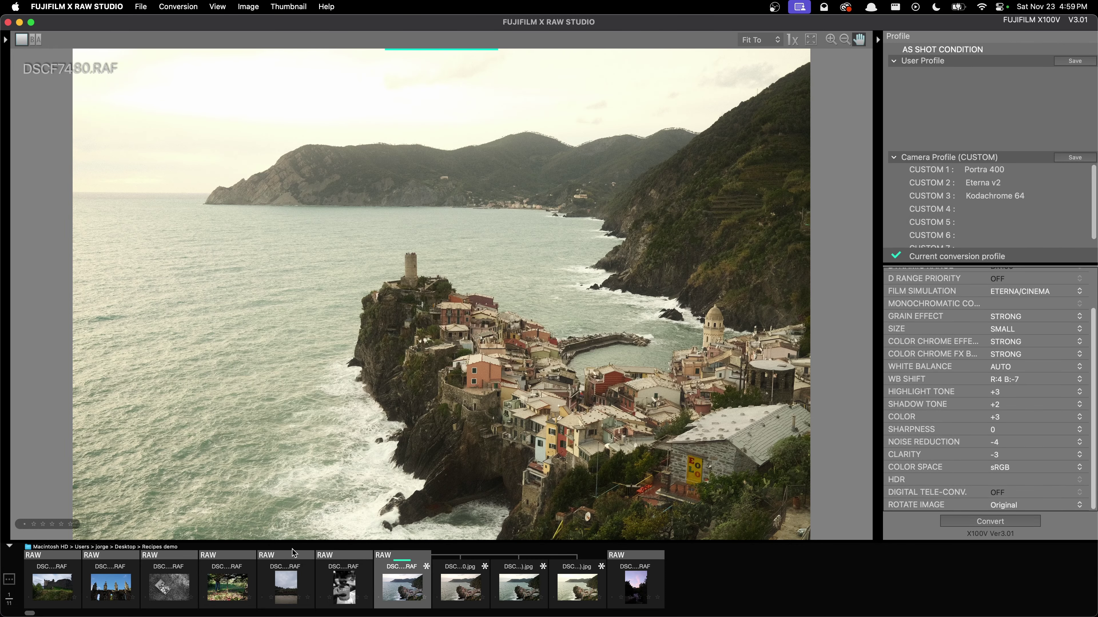
left_click(342, 589)
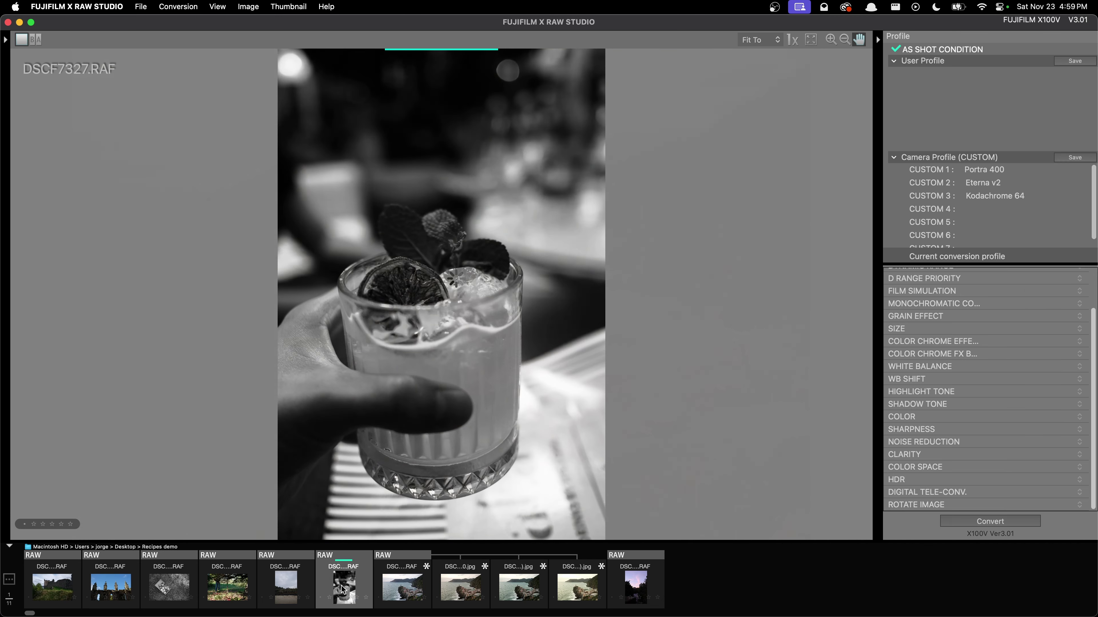